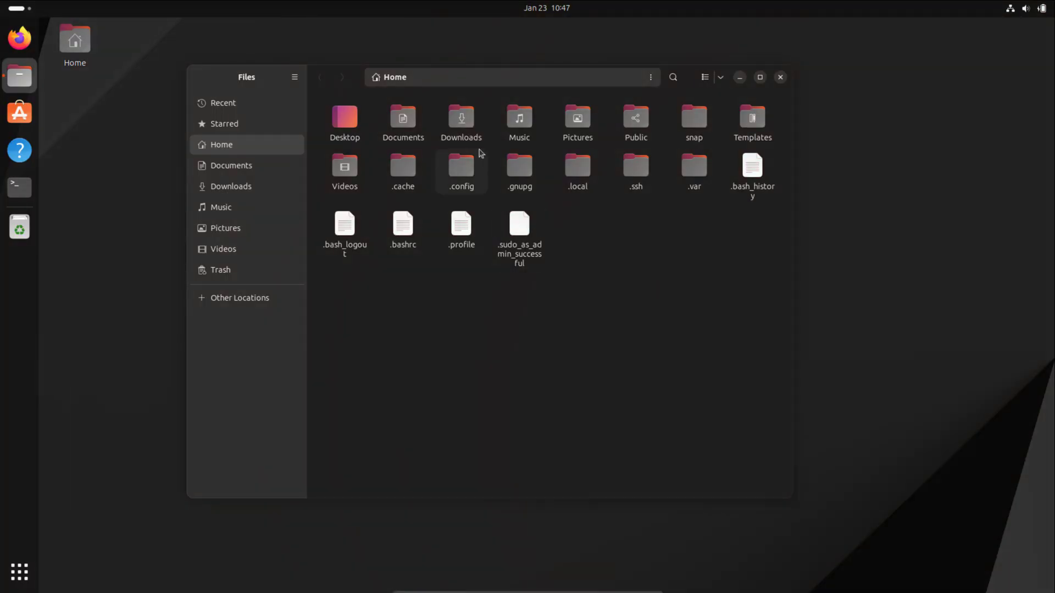
Step: Trash kdenlive-layoutsrc and kdenliverc from the .config folder
double_click(462, 166)
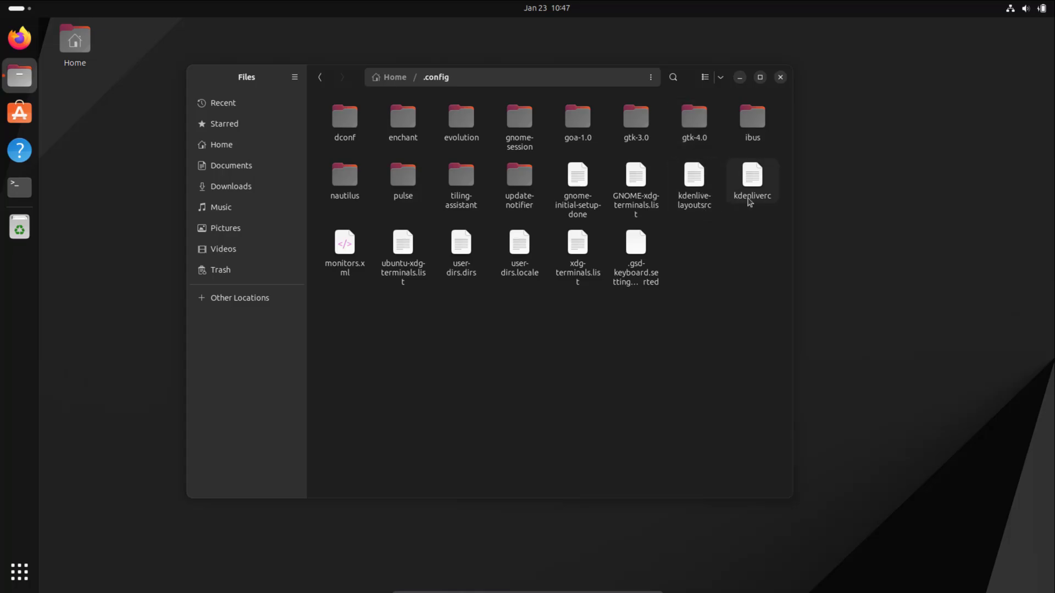
drag(699, 227, 810, 200)
key(Delete)
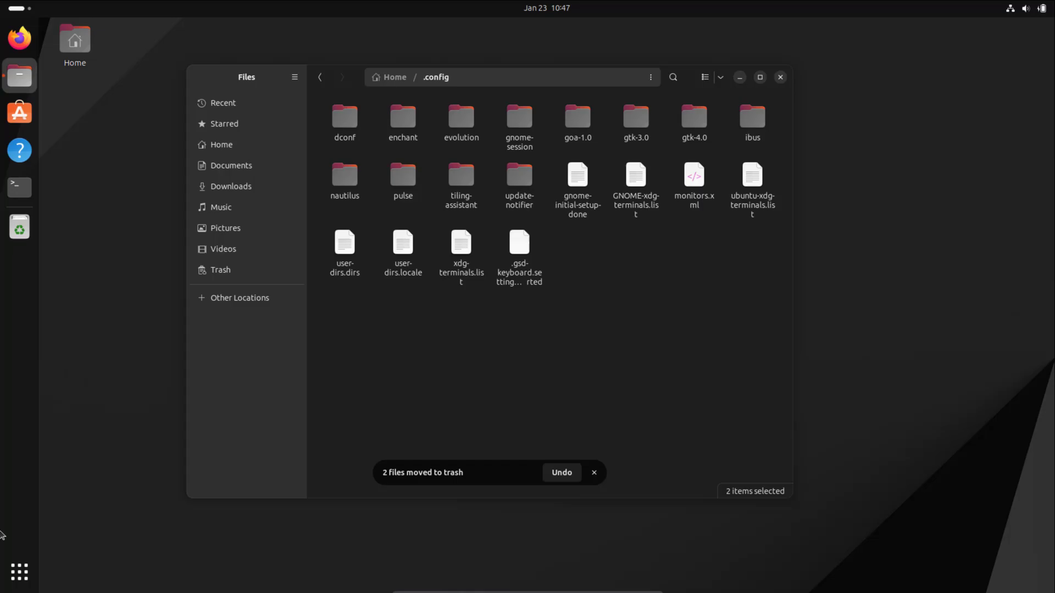
Step: Launch Kdenlive from test_apps, switch it to the Color workspace, and close it
click(20, 572)
click(494, 419)
click(429, 237)
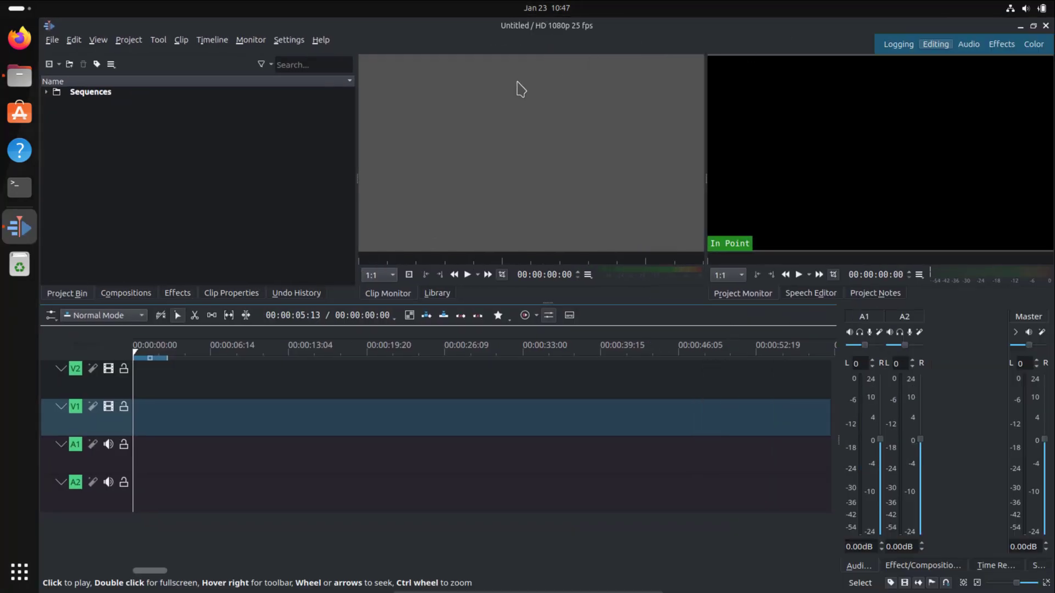
click(1033, 44)
click(1046, 26)
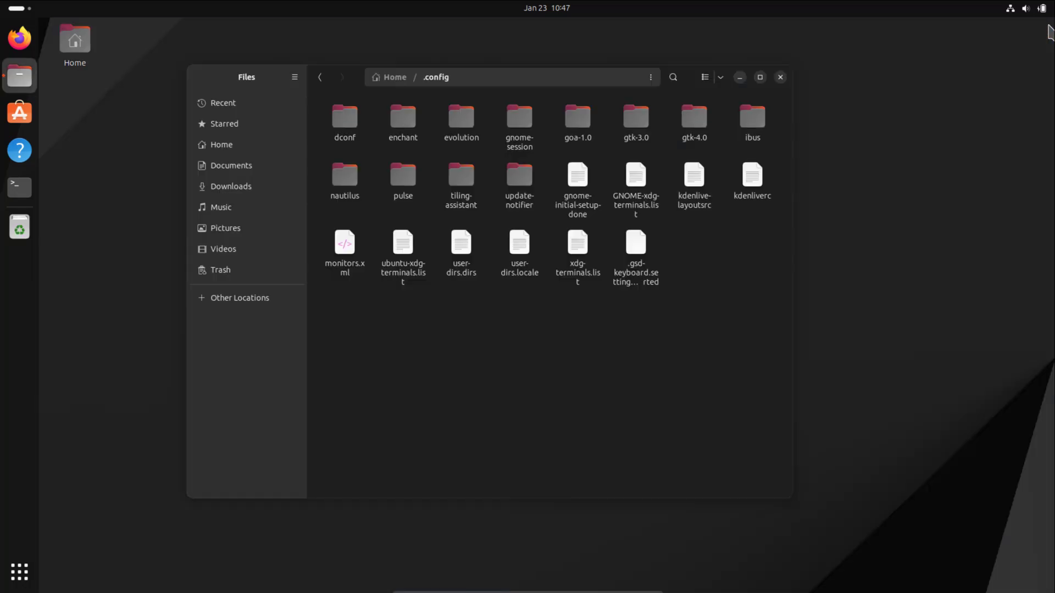
Step: Launch VLC, accept its privacy policy, and place the toolbar above the video
key(super+a)
click(495, 420)
click(532, 255)
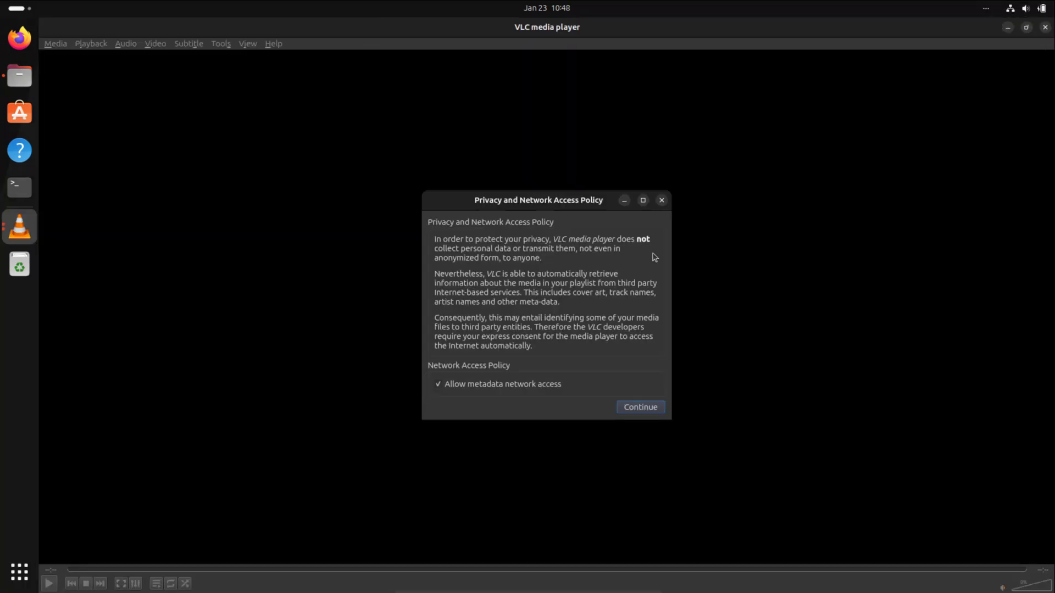
click(637, 405)
click(223, 44)
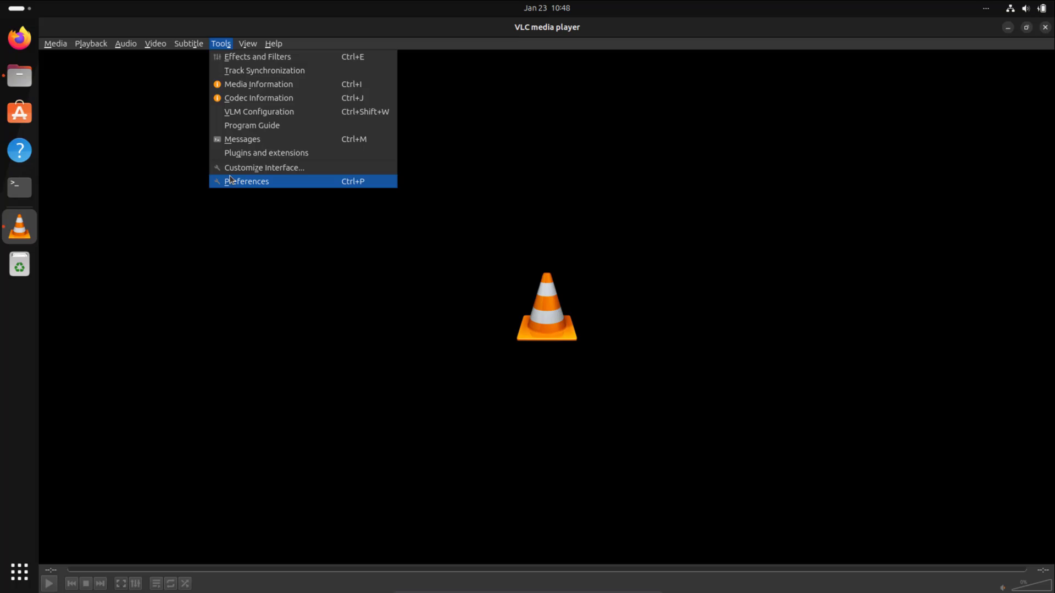
click(259, 168)
click(456, 226)
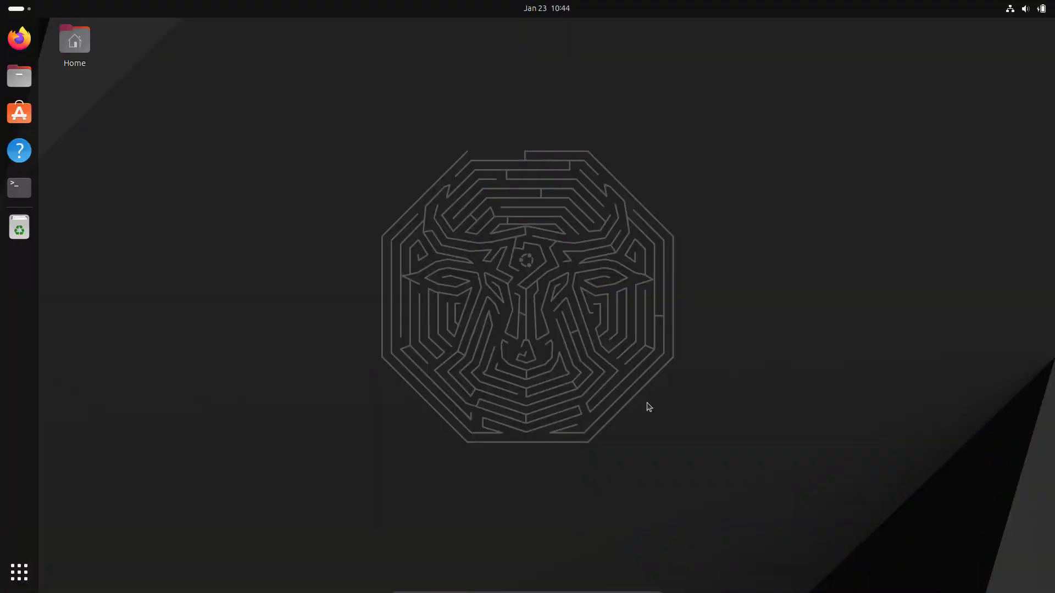
Step: Search 'about' to view Settings › About showing Ubuntu 23.10, then close it
key(super)
text(about)
key(Return)
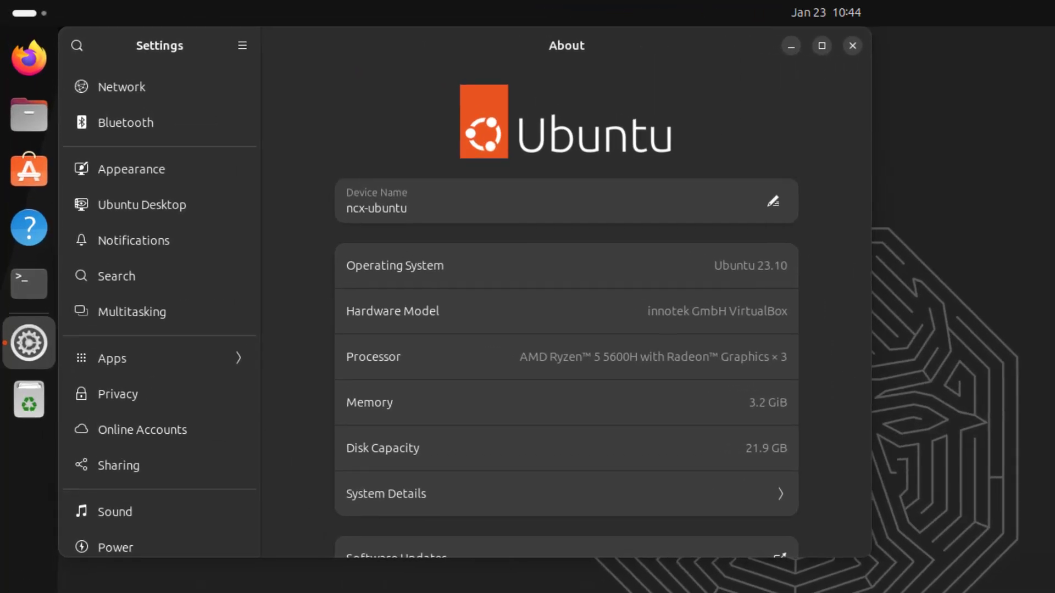
key(ctrl+q)
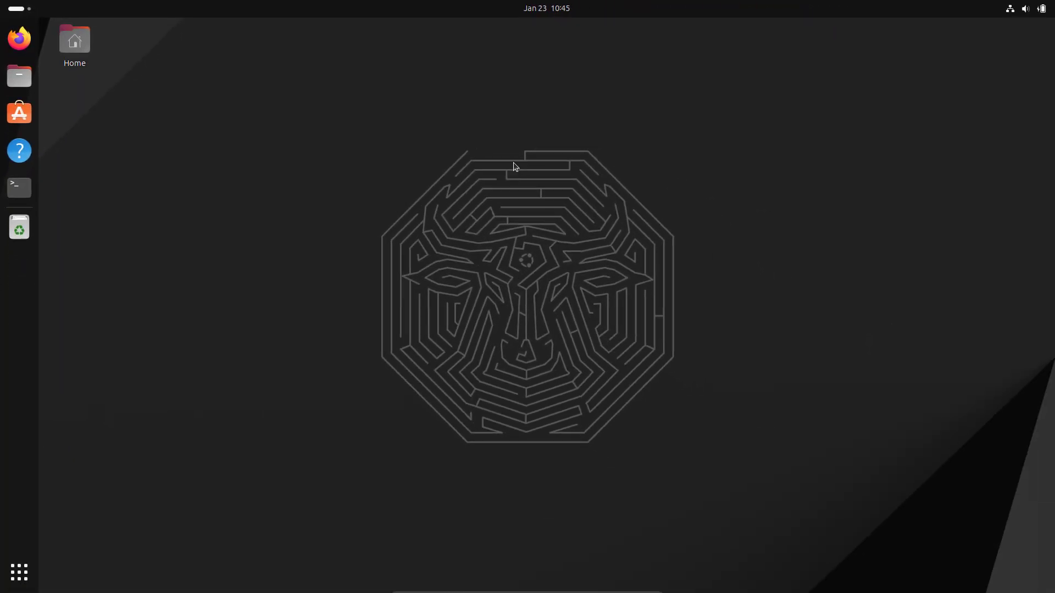
Step: Launch Kdenlive from the test_apps folder in the app grid
click(19, 572)
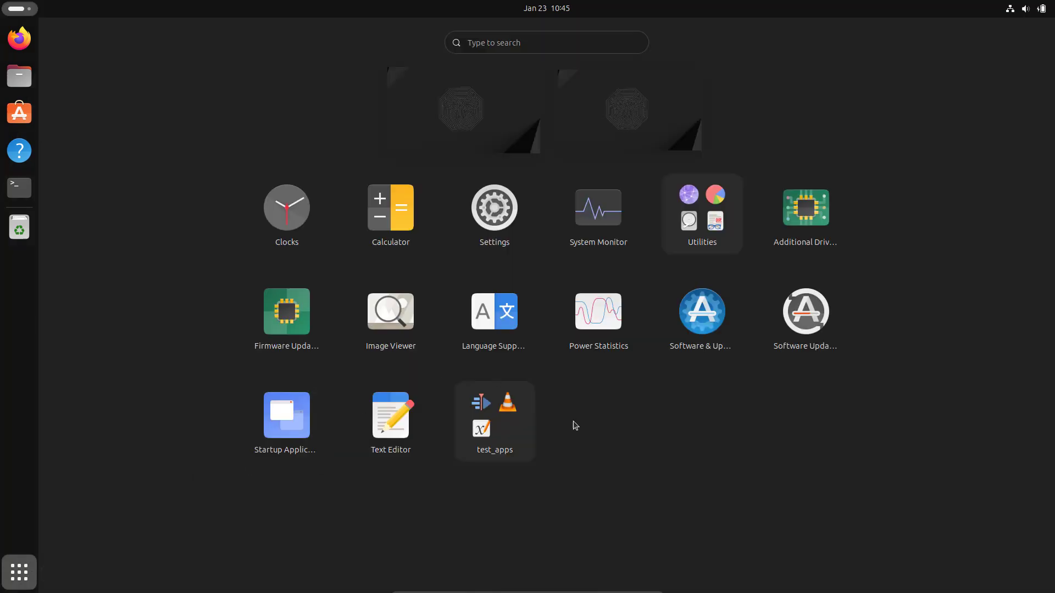
click(493, 432)
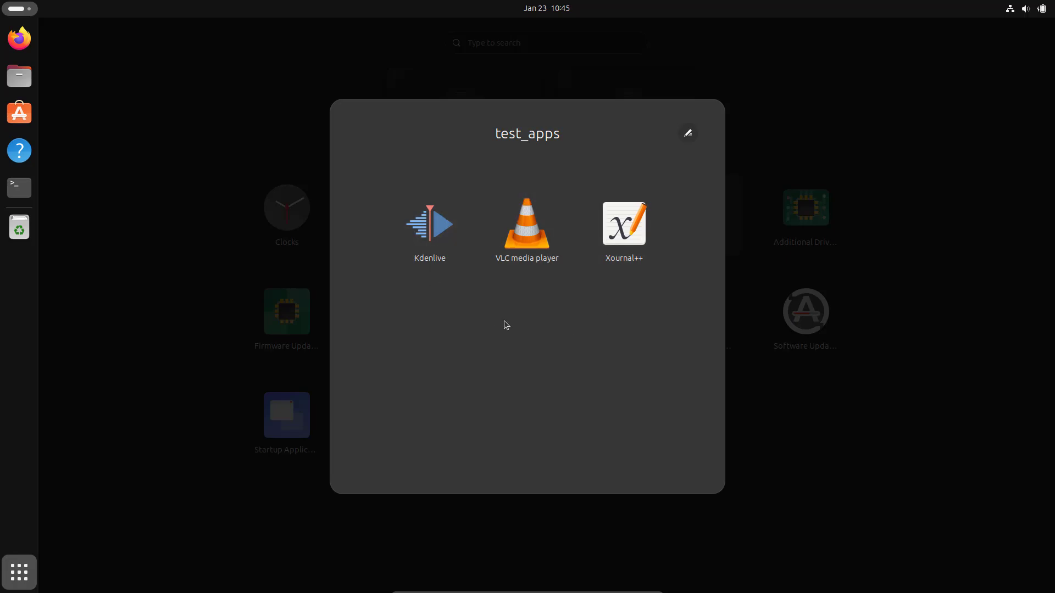
click(431, 230)
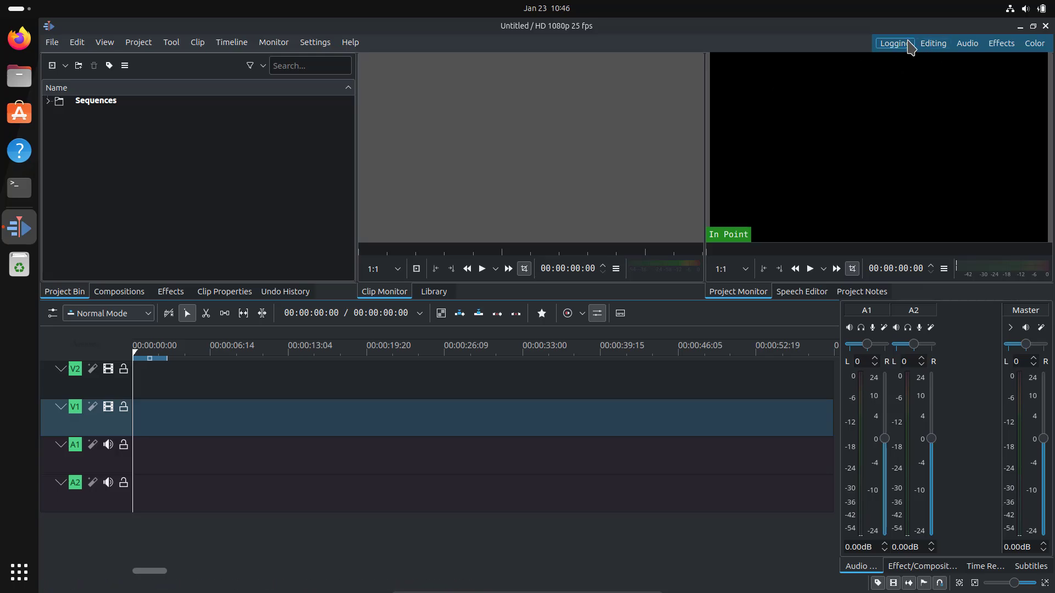
Step: Switch Kdenlive to the Color workspace, restore the window size, and close it
click(1036, 44)
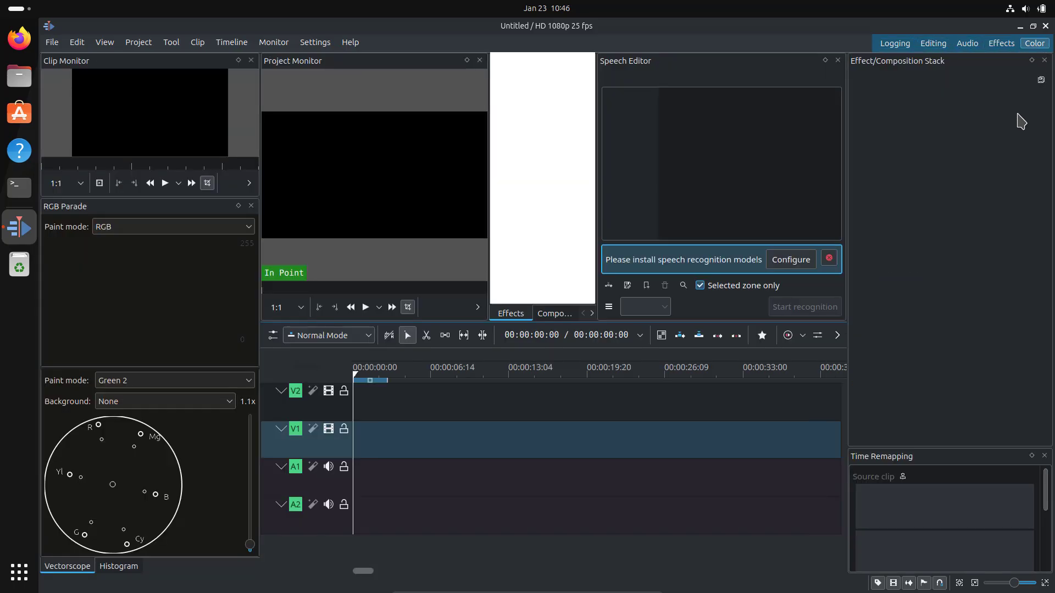
double_click(638, 28)
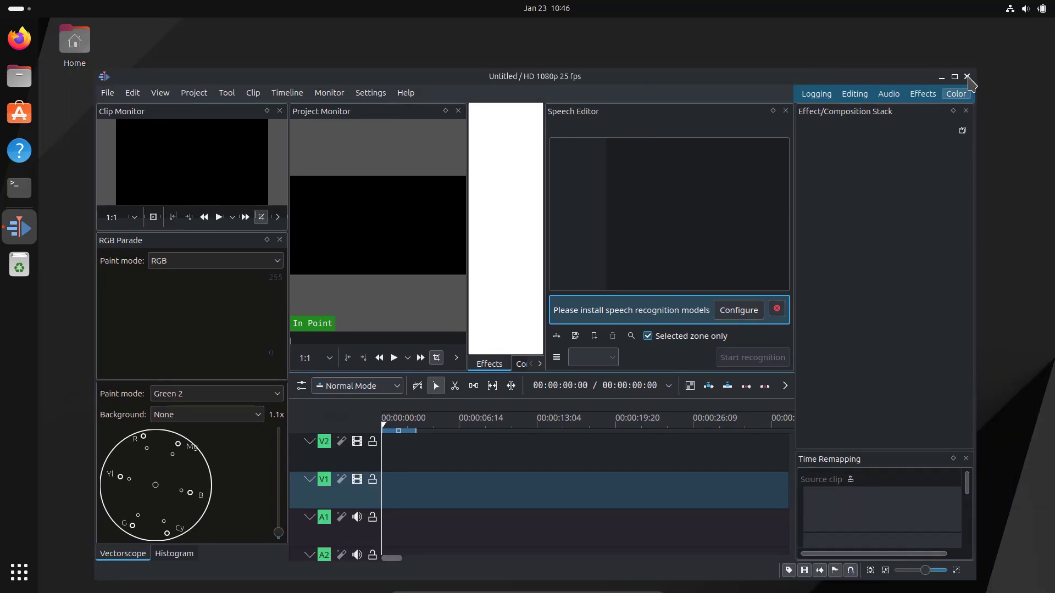
click(972, 83)
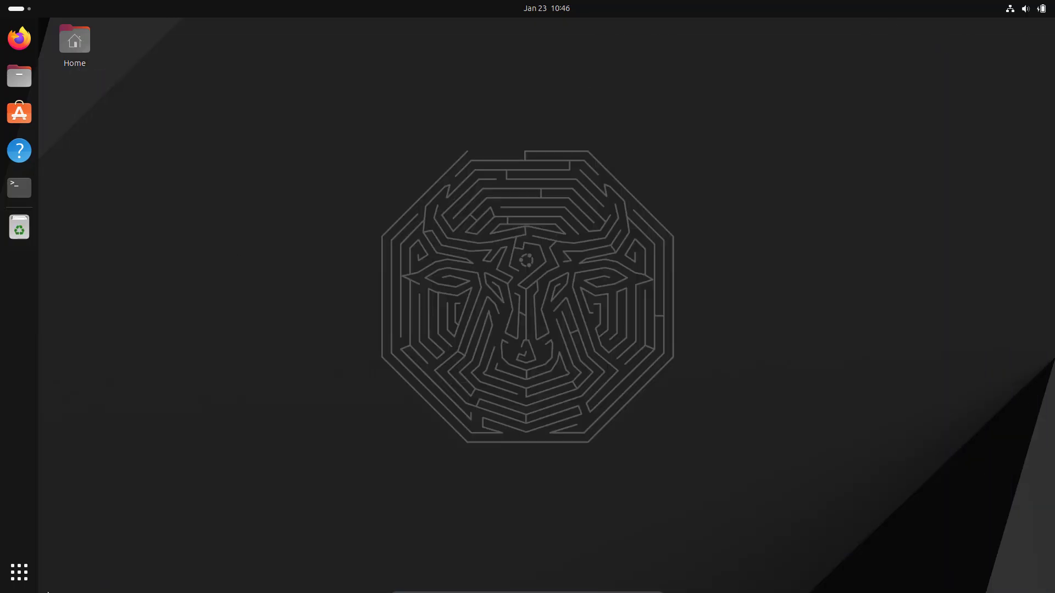
Step: Relaunch Kdenlive from test_apps to check its layout, maximize it, then close it
click(19, 572)
click(515, 453)
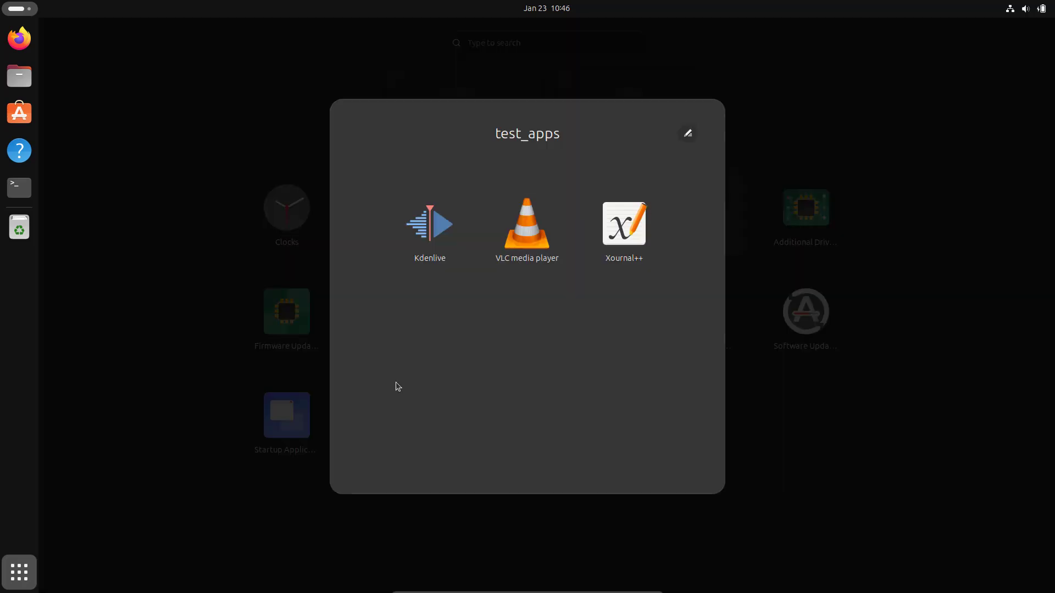
click(404, 227)
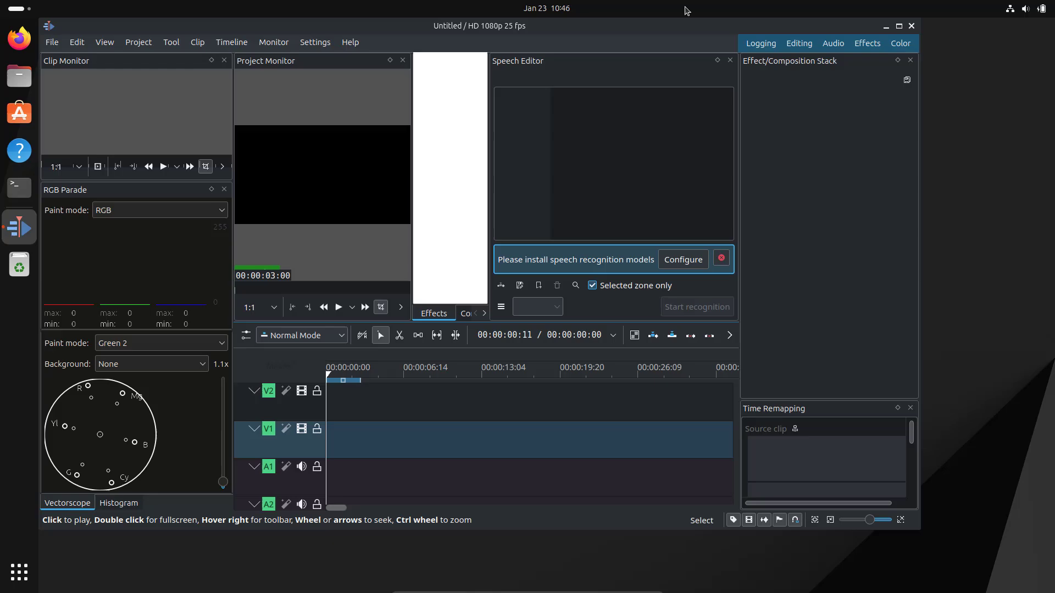
double_click(698, 32)
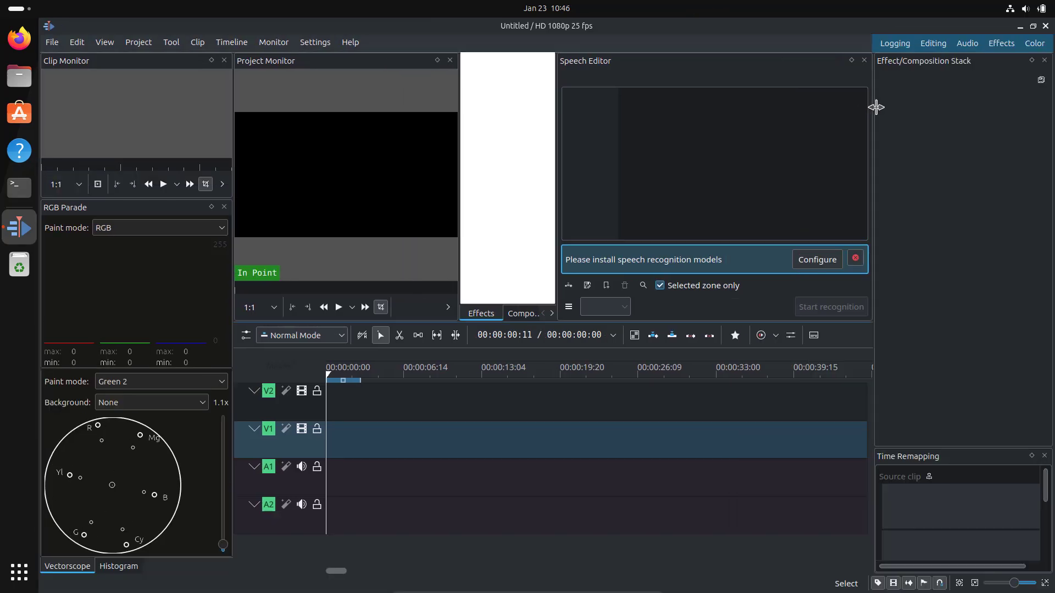
click(1046, 26)
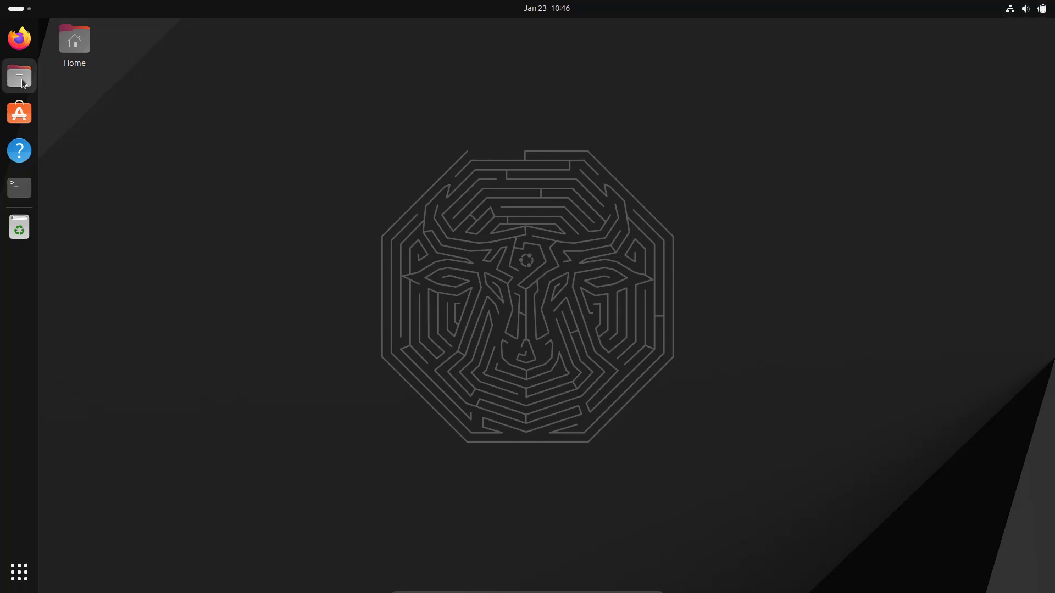
Step: Open Files on the Home folder, centre the window, and show hidden files
click(23, 84)
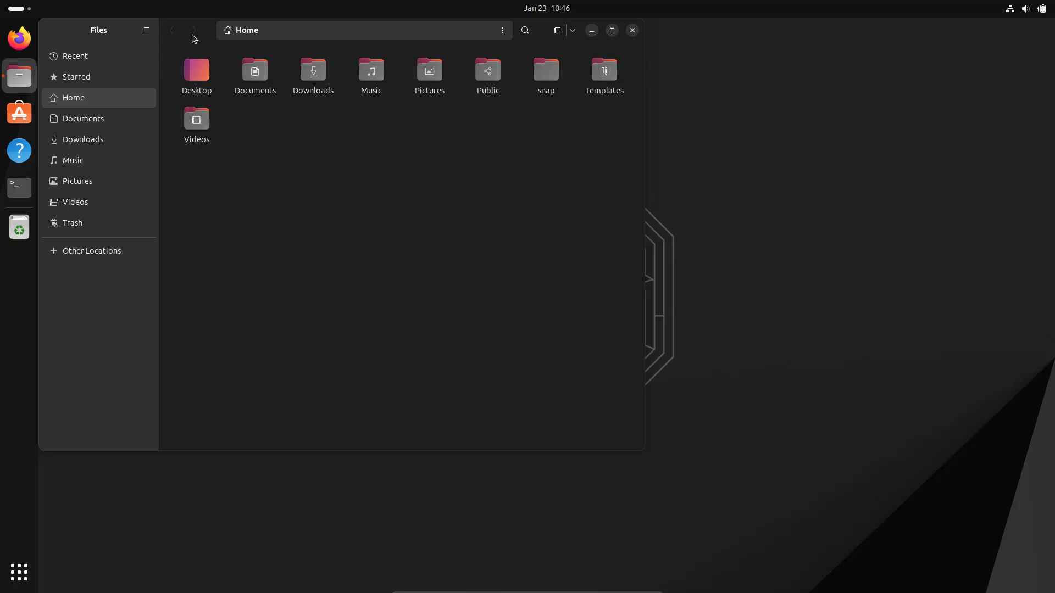
drag(193, 38, 341, 85)
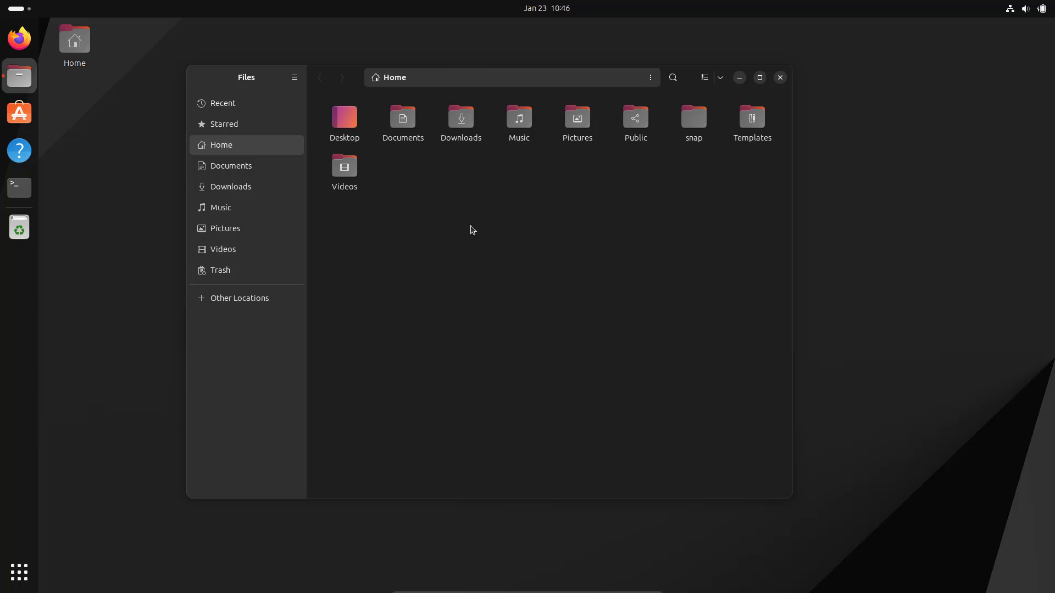
key(ctrl+h)
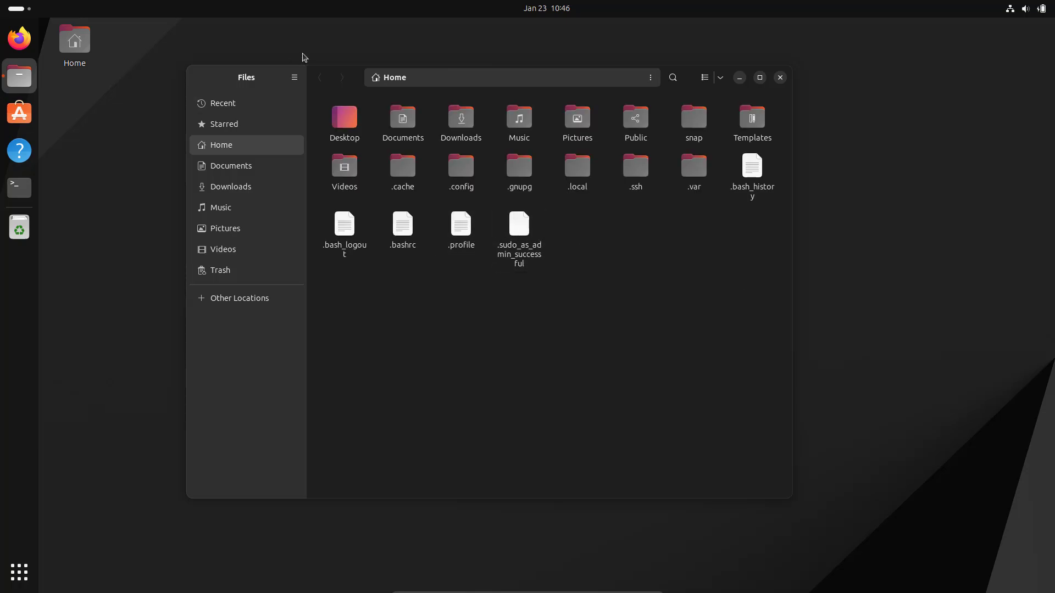
click(294, 77)
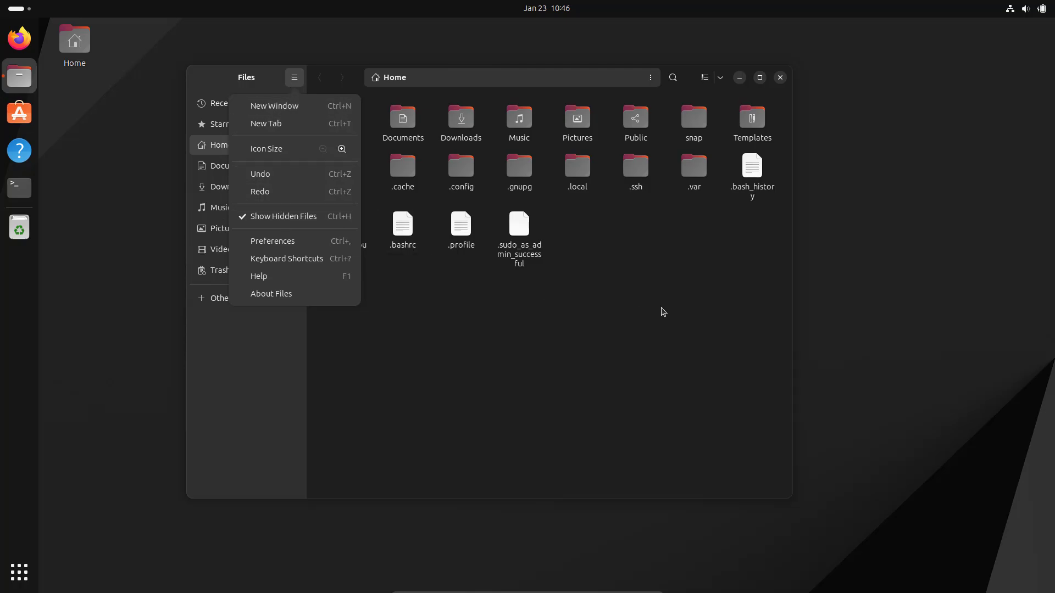
click(661, 307)
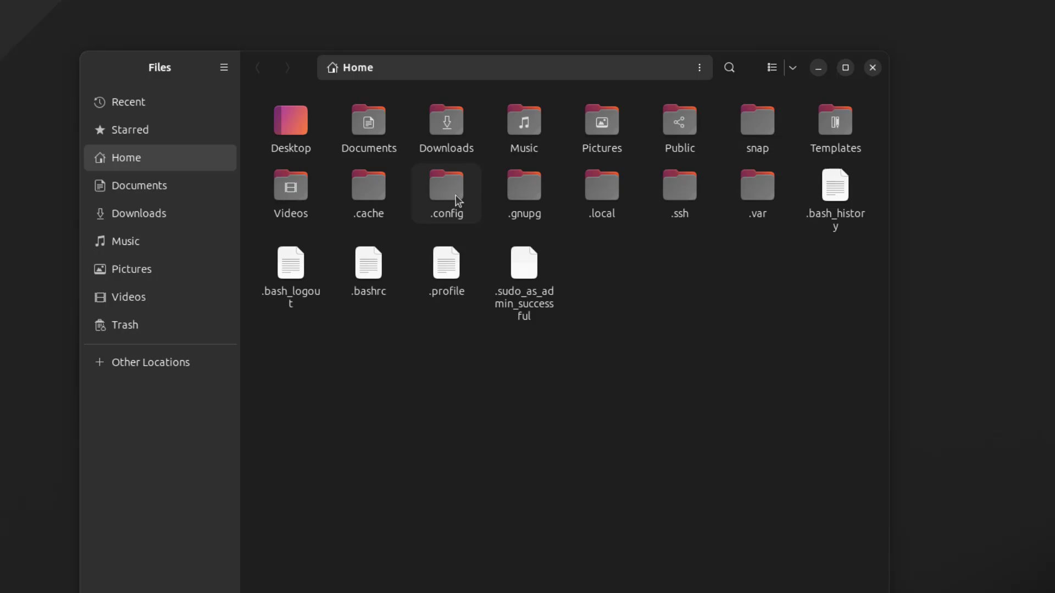
Step: Open .config, select kdenlive-layoutsrc and kdenliverc together, and delete them to trash
double_click(455, 200)
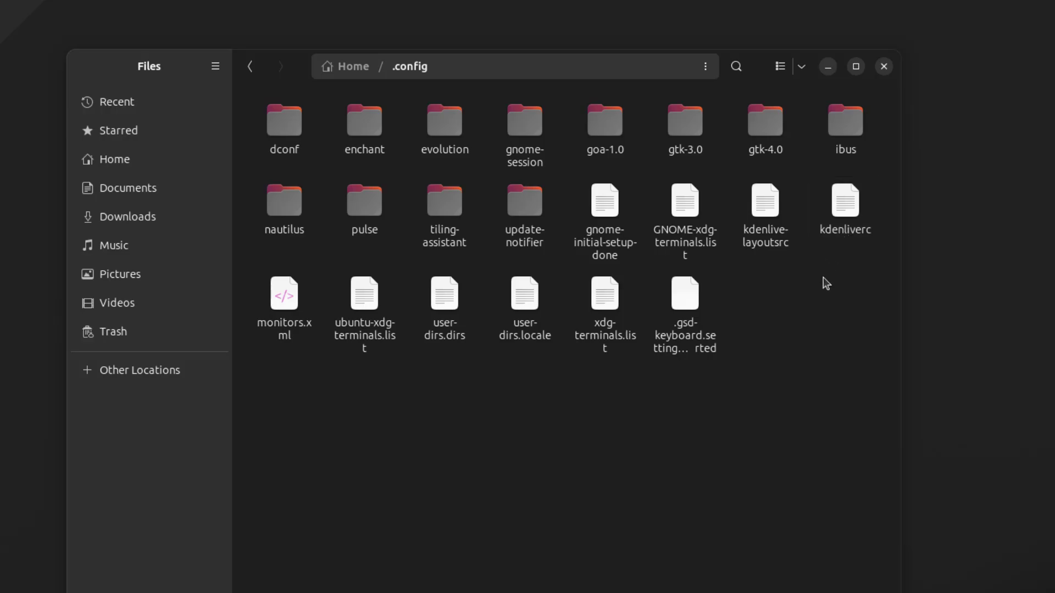
drag(774, 270, 850, 223)
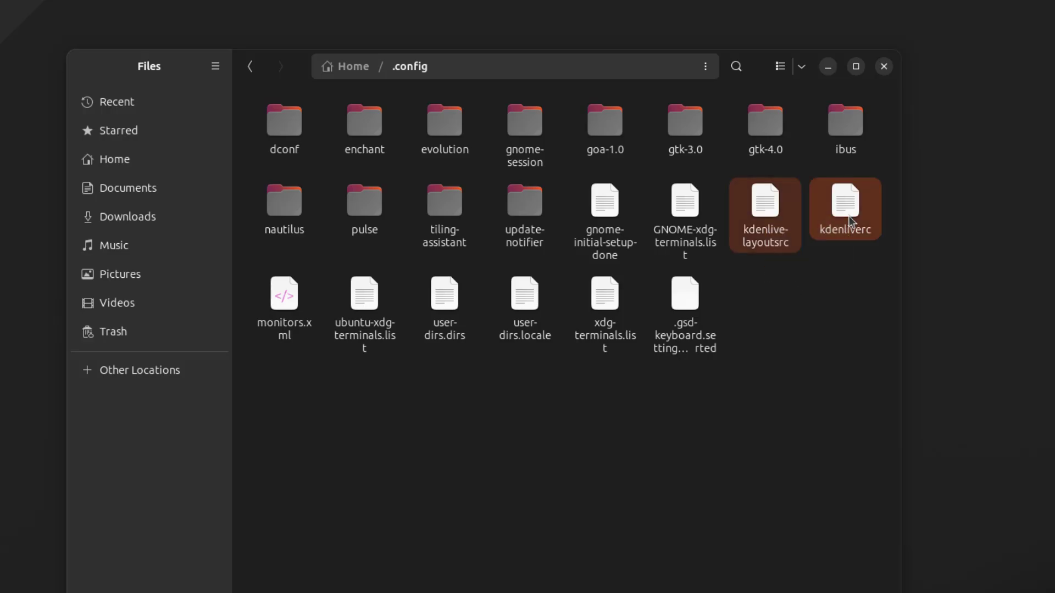
key(Delete)
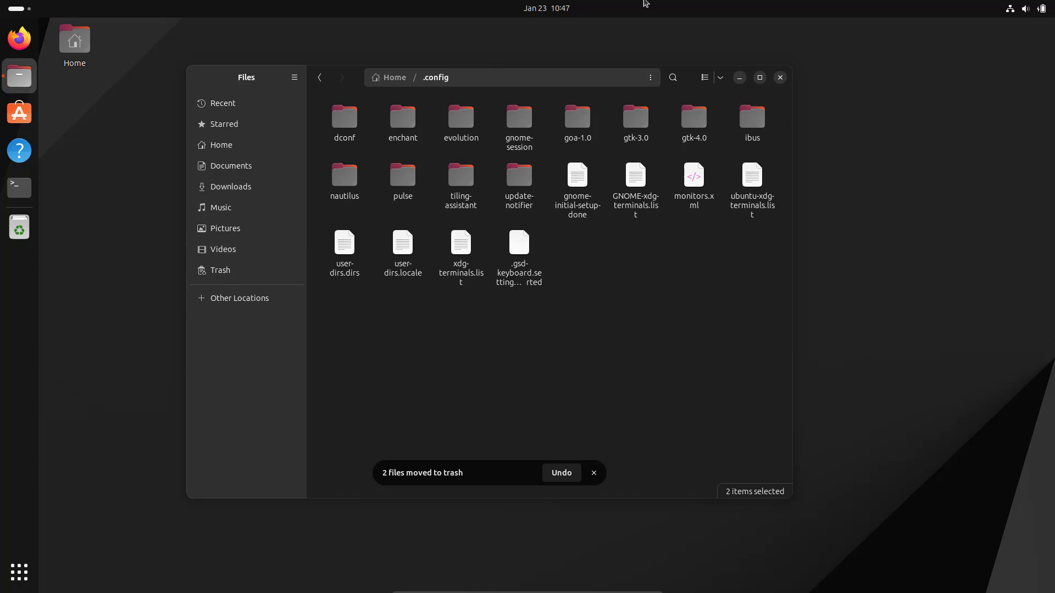
Step: Relaunch Kdenlive from test_apps, switch it to the Color workspace, and close it
click(15, 569)
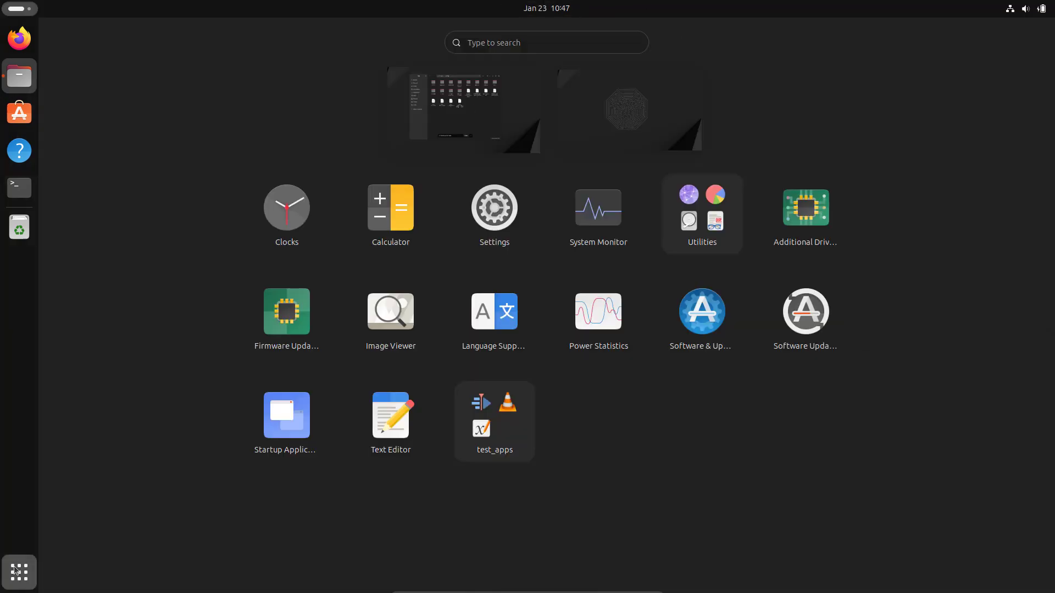
click(508, 446)
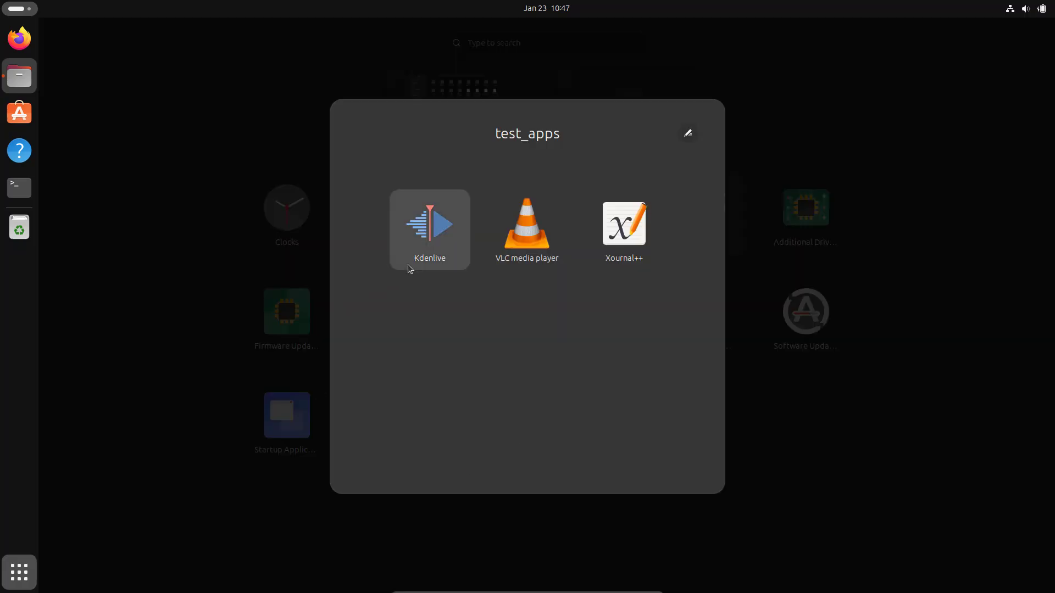
click(424, 262)
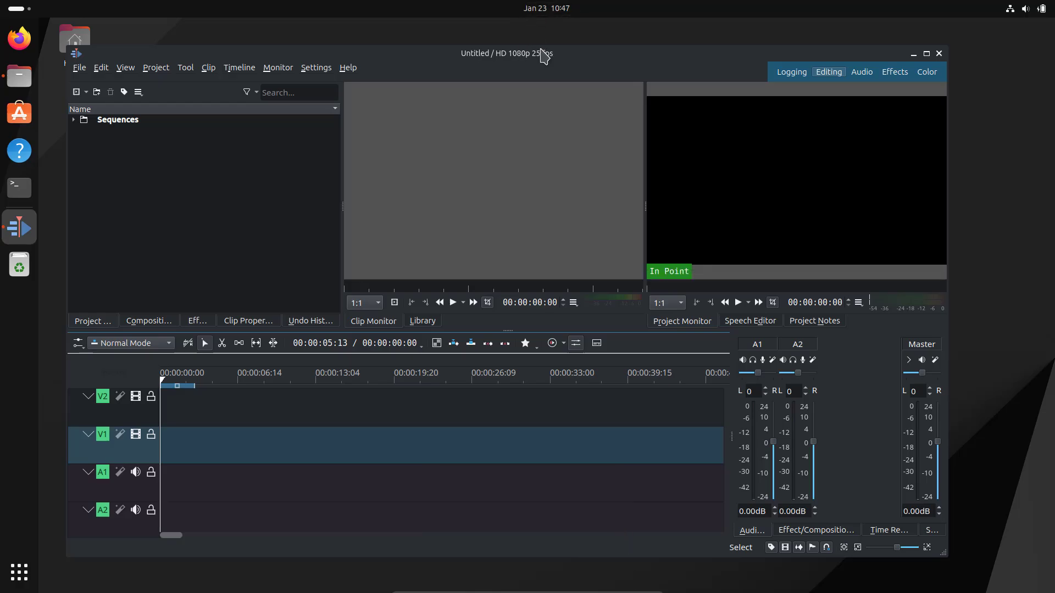
drag(542, 53, 543, 15)
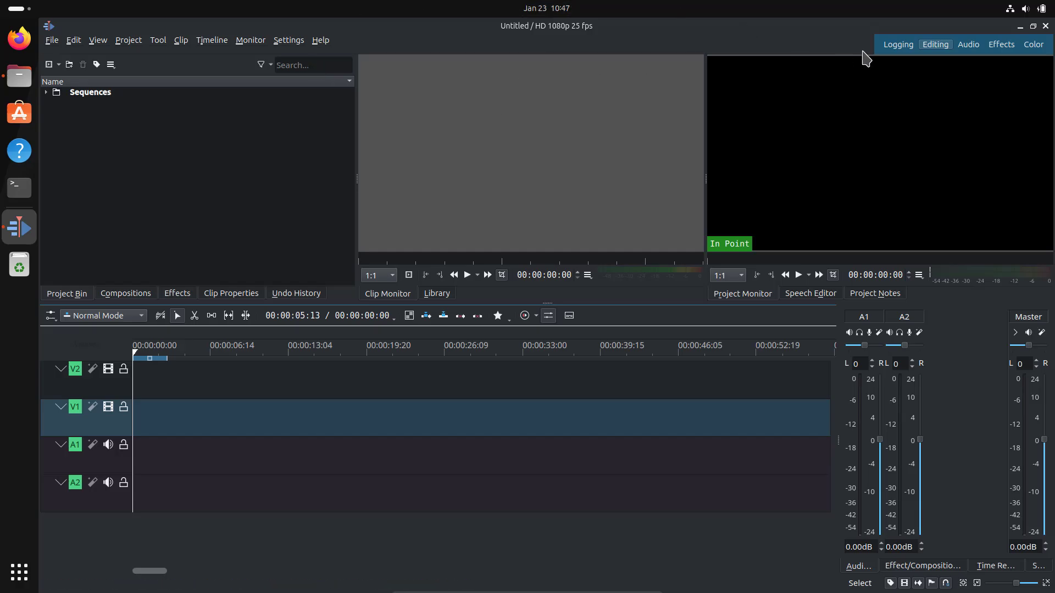
click(1030, 46)
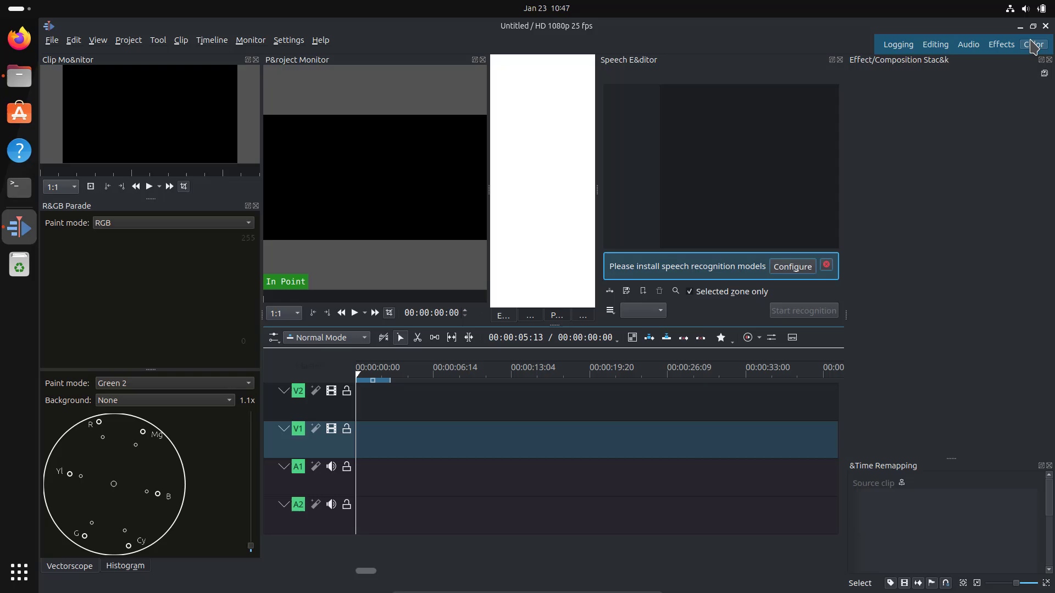
click(1046, 26)
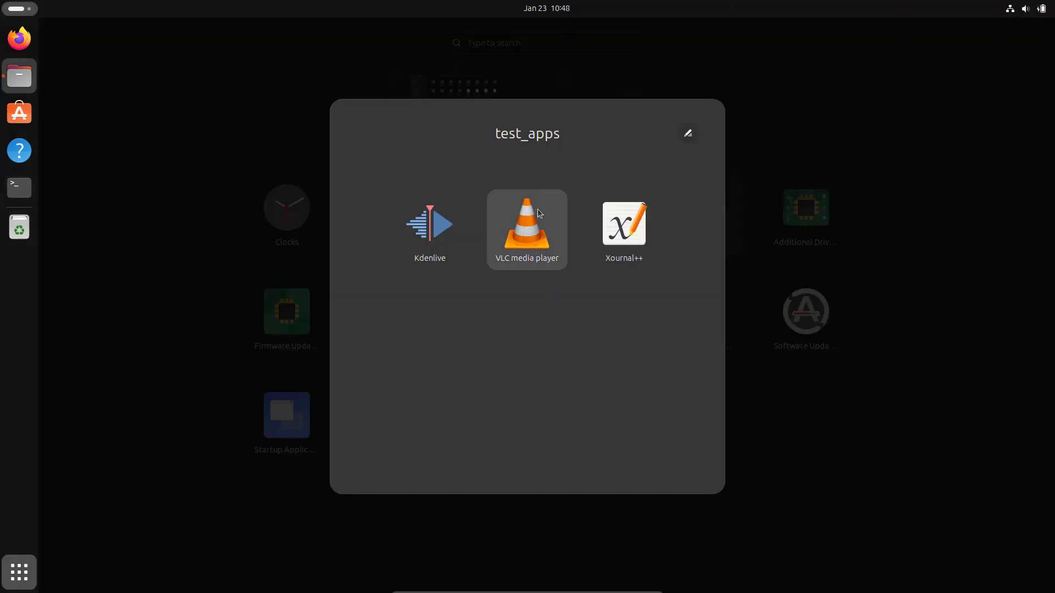
Step: Launch VLC and set the main toolbar to sit above the video
click(532, 245)
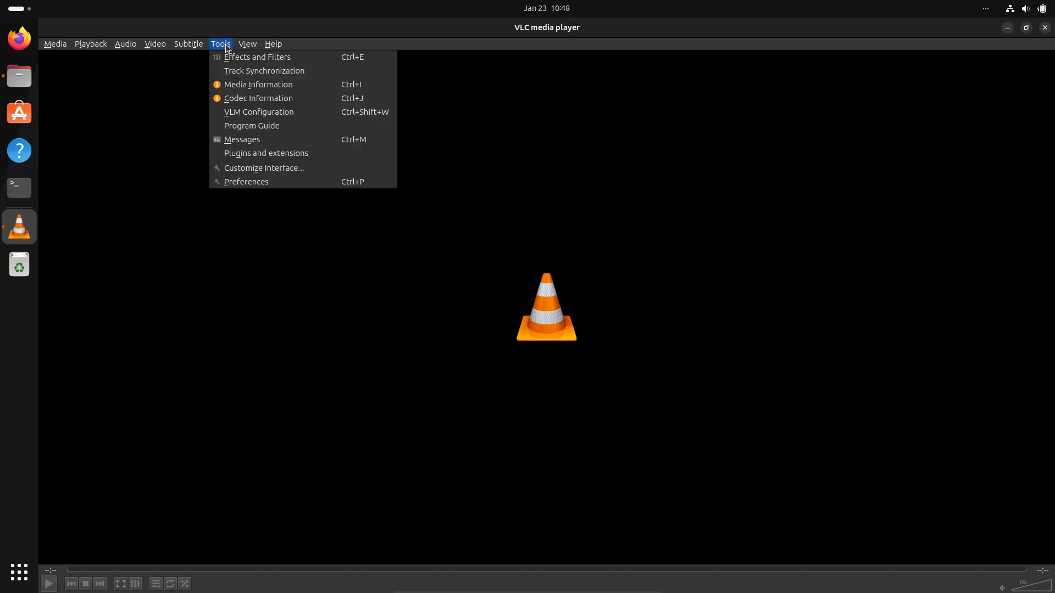
click(263, 171)
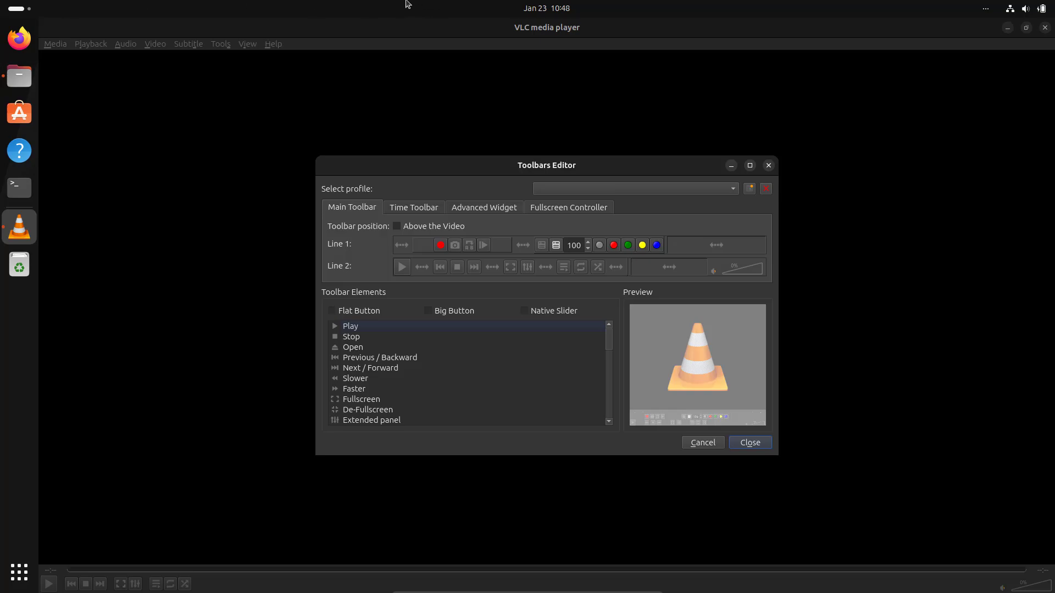
click(447, 228)
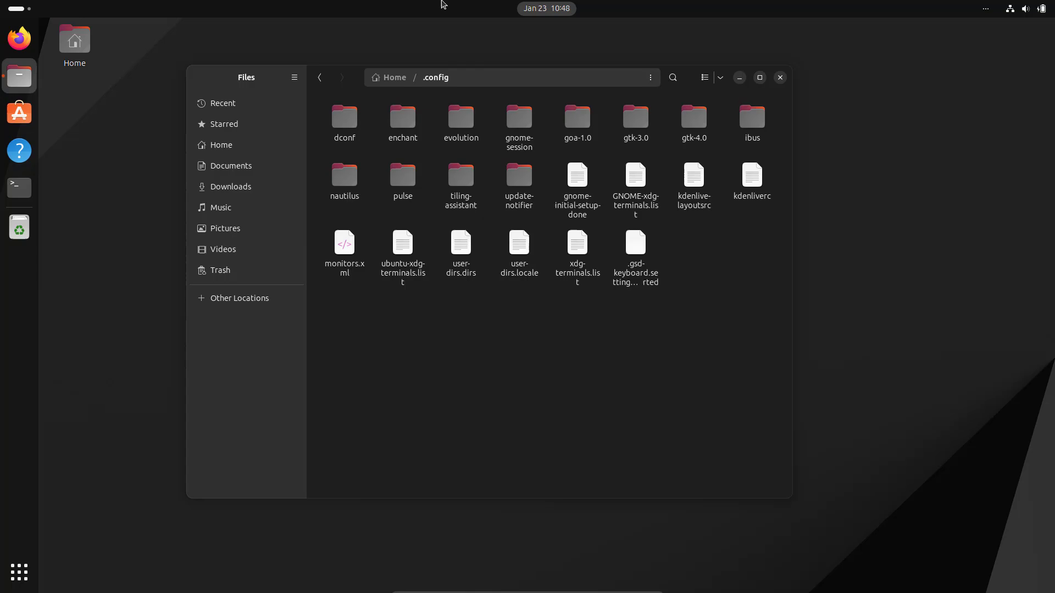
key(super+a)
click(521, 438)
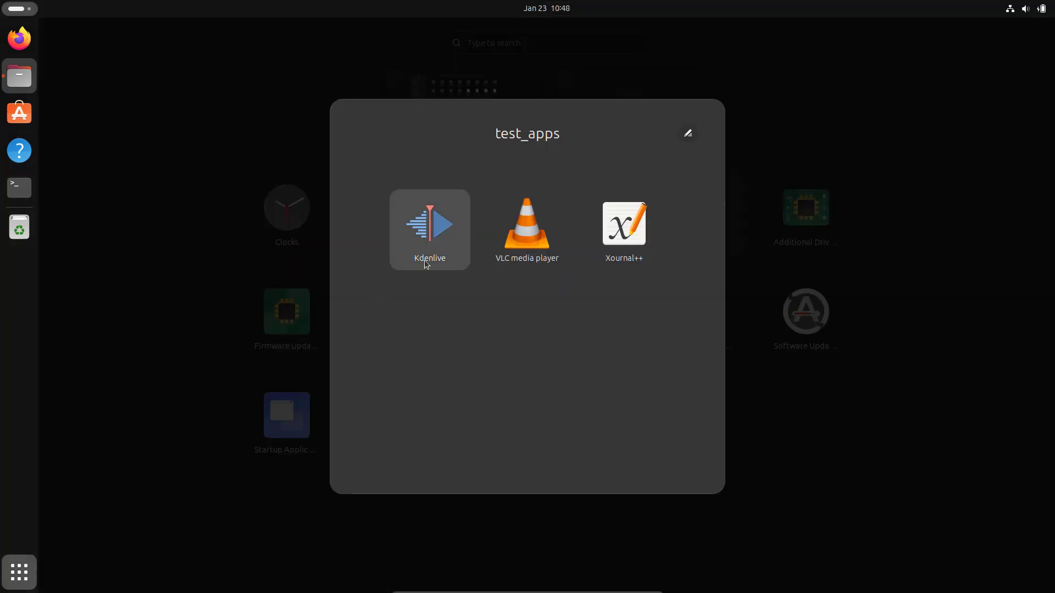
click(520, 256)
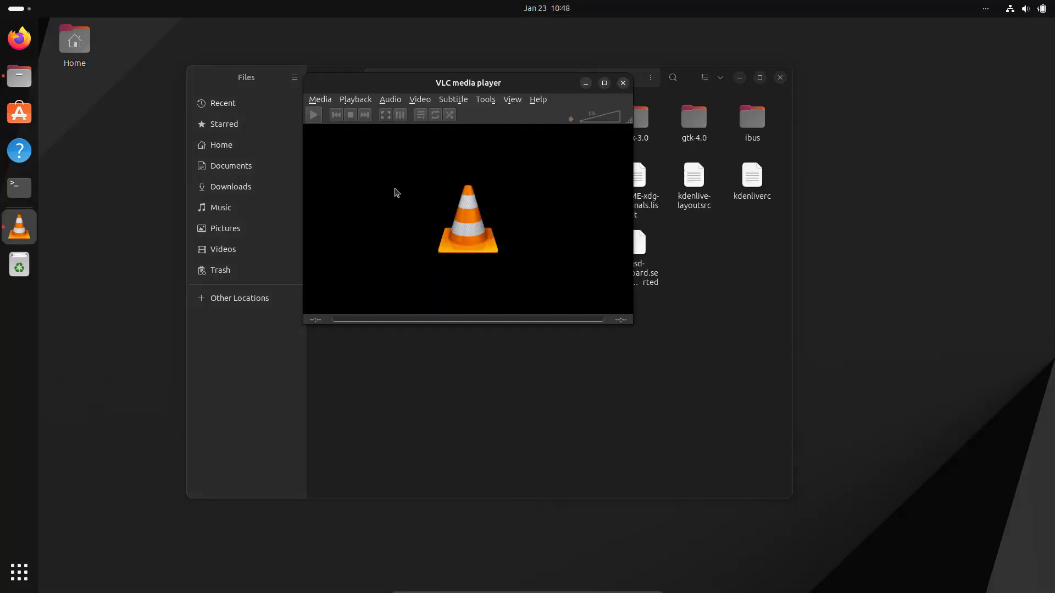
mouse_move(515, 86)
mouse_down()
mouse_move(461, 80)
mouse_move(516, 66)
mouse_up()
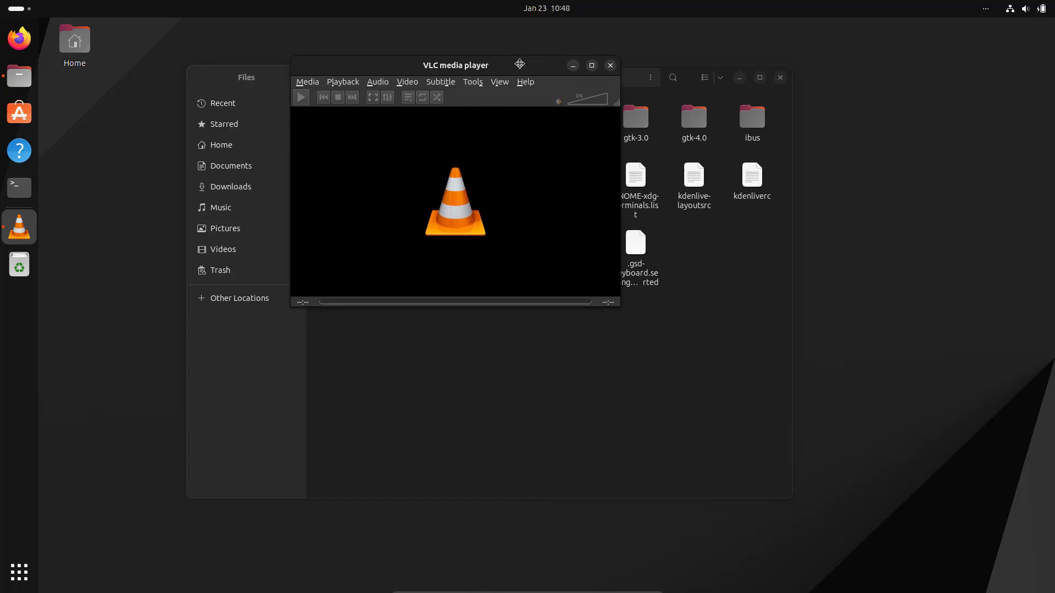
click(609, 65)
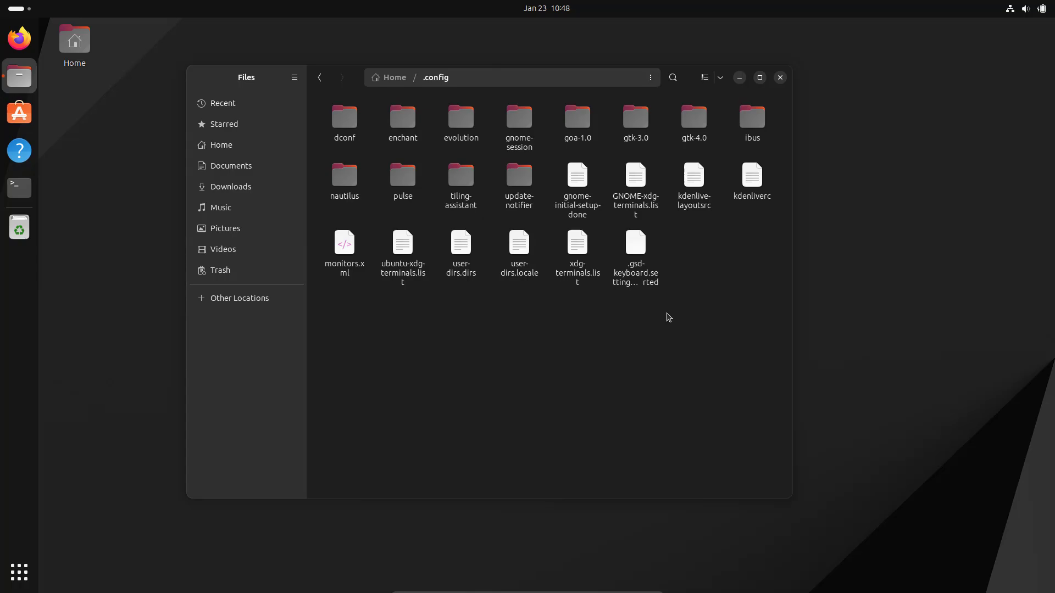
Step: Go to Home › .var › app › org.videolan.VLC and trash VLC's config folder
click(236, 145)
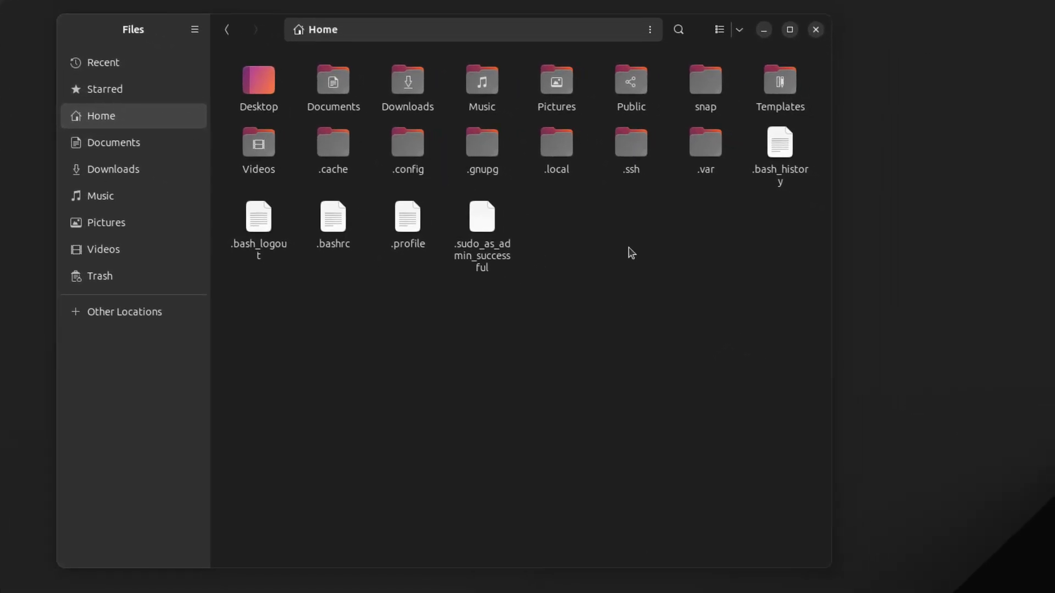
double_click(708, 151)
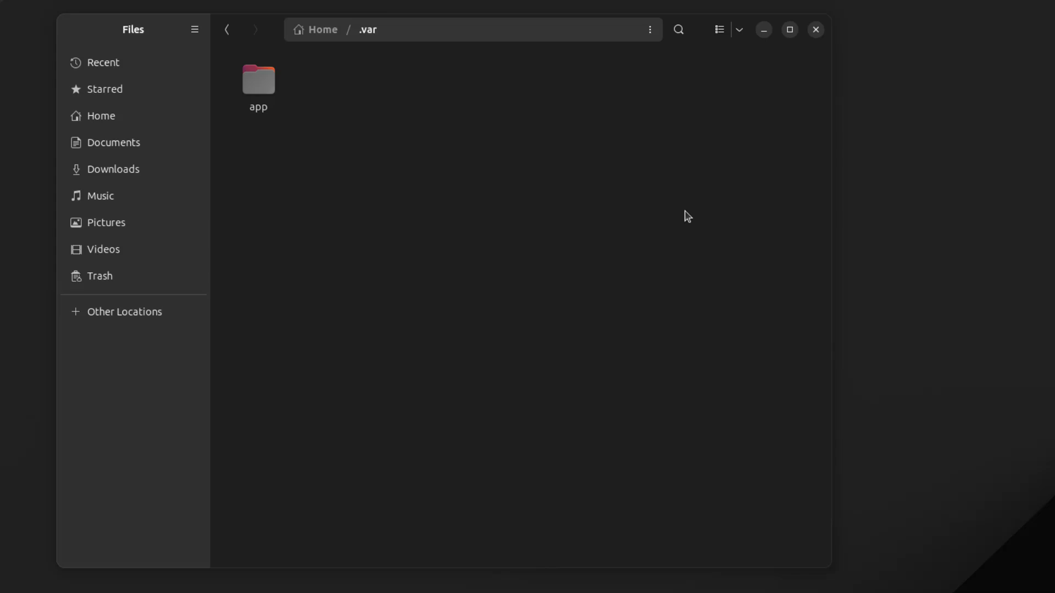
double_click(260, 83)
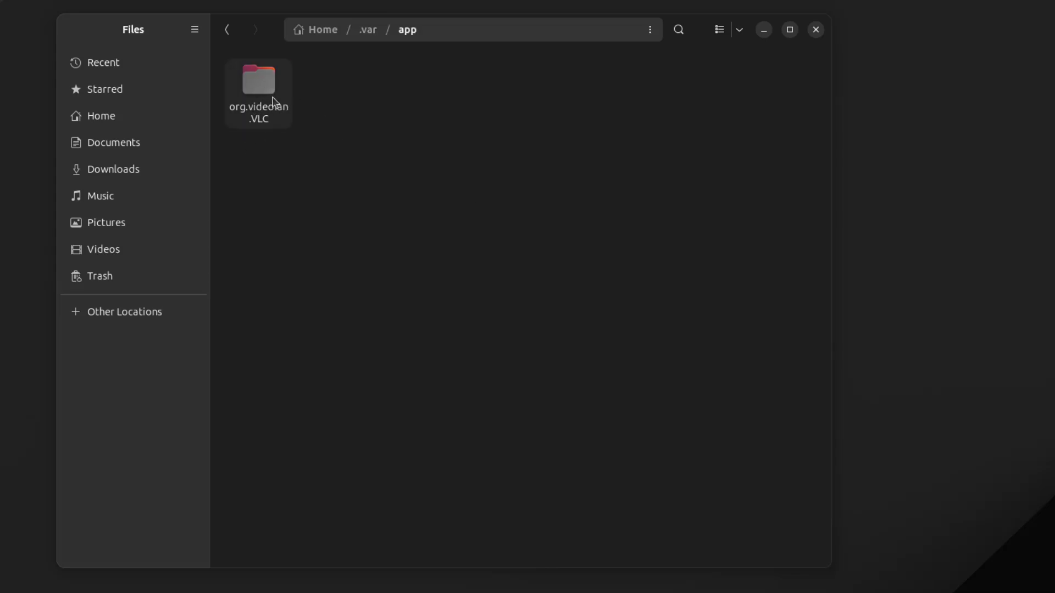
double_click(274, 101)
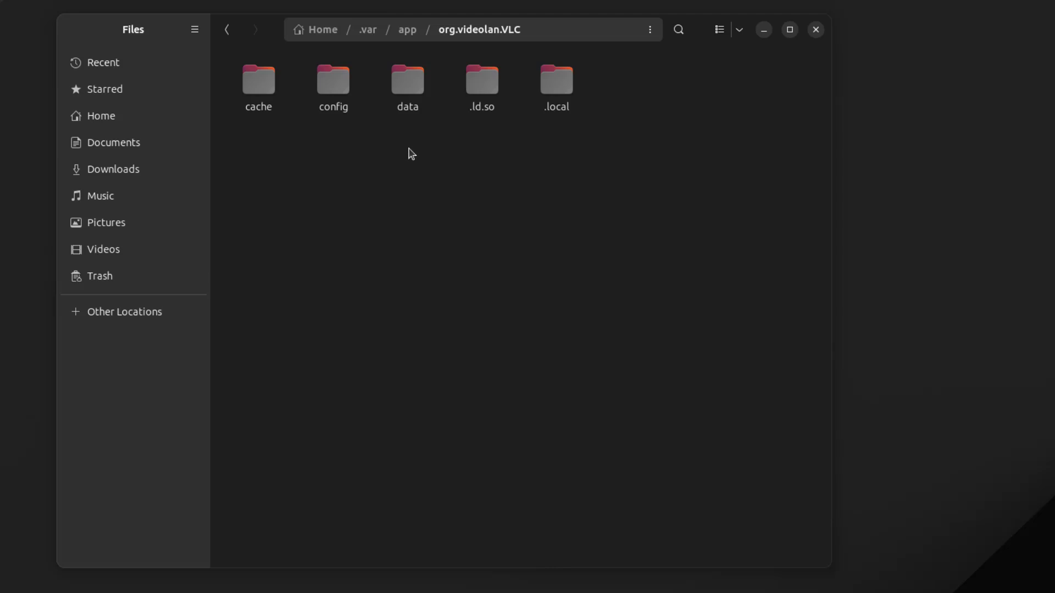
double_click(336, 98)
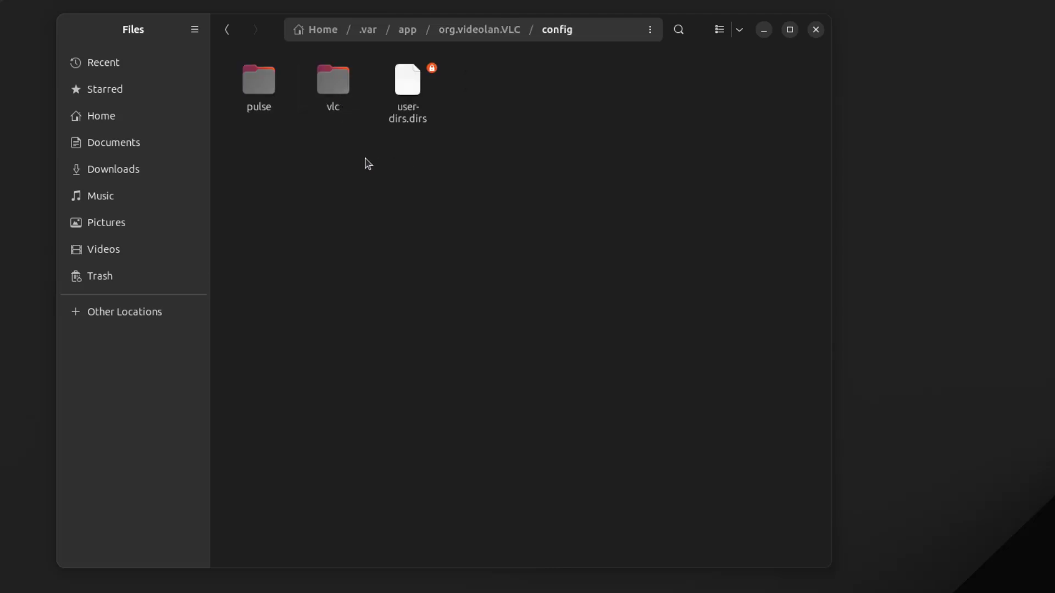
click(228, 33)
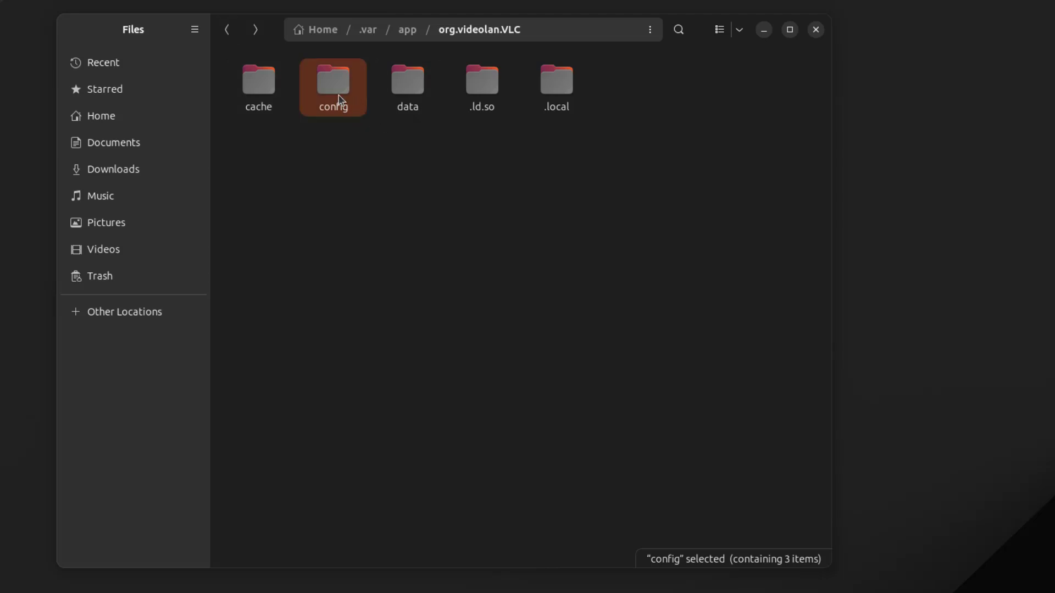
key(Delete)
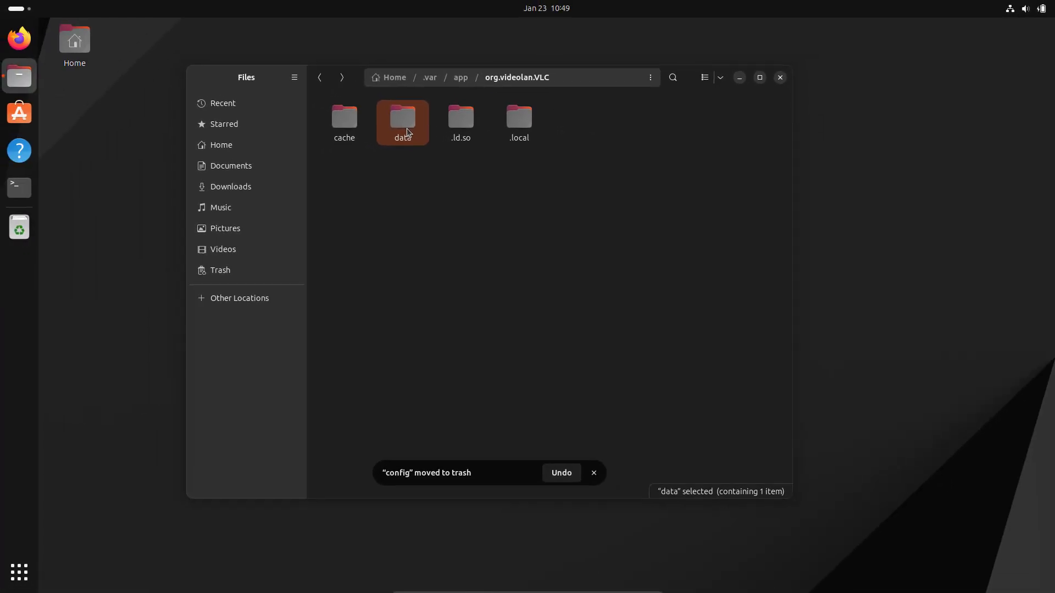
Step: Close Files, relaunch VLC from test_apps, accept its privacy prompt, then reopen test_apps
click(780, 77)
click(22, 584)
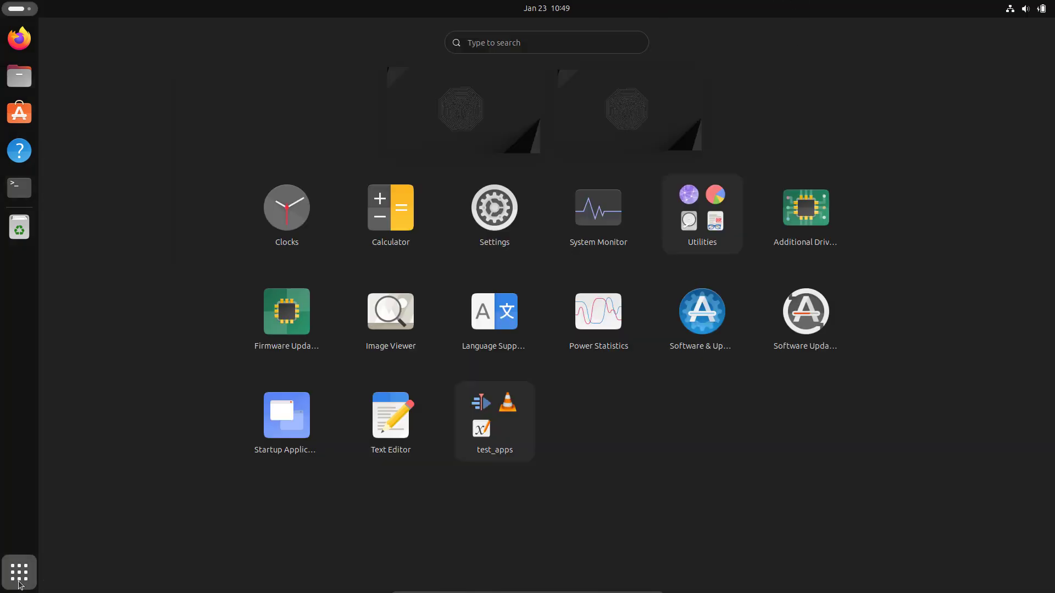
click(479, 422)
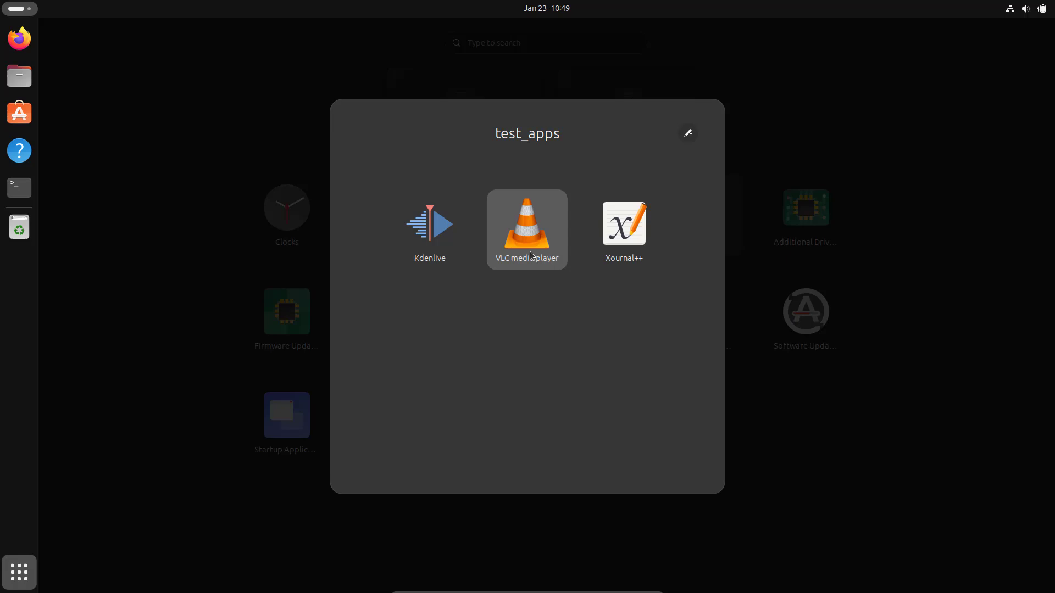
click(526, 225)
key(Return)
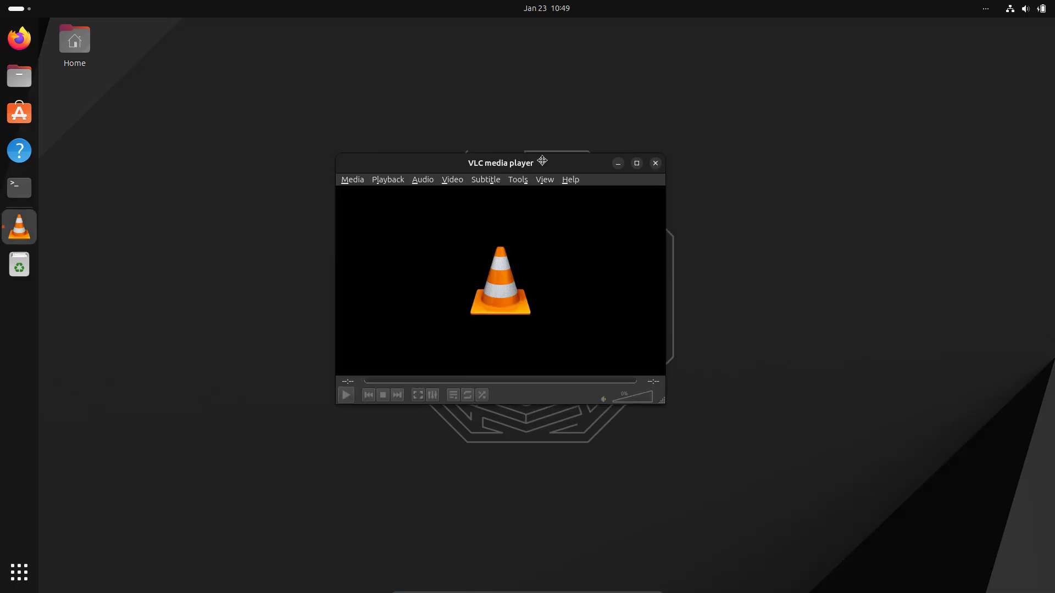
key(super+a)
click(517, 431)
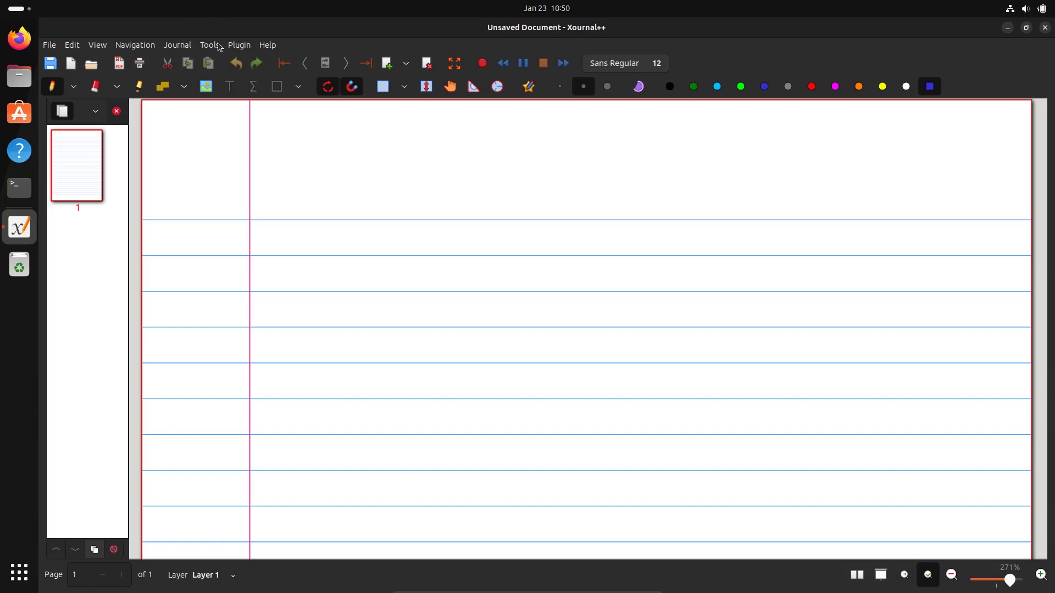
Step: Uncheck Show Sidebar and Show Toolbars in Xournal++'s View menu
click(218, 45)
mouse_move(98, 45)
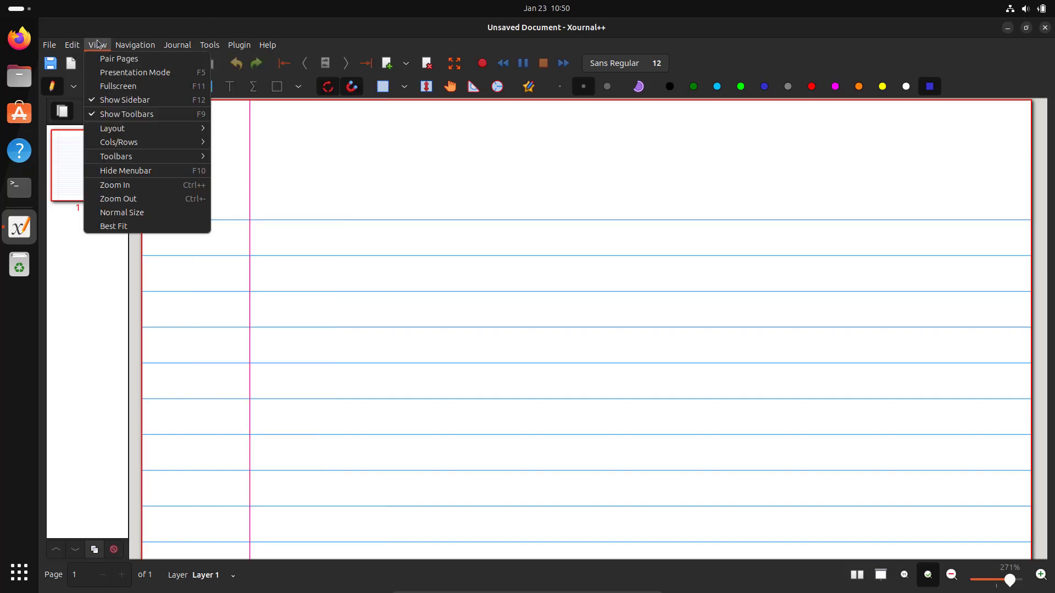
click(105, 100)
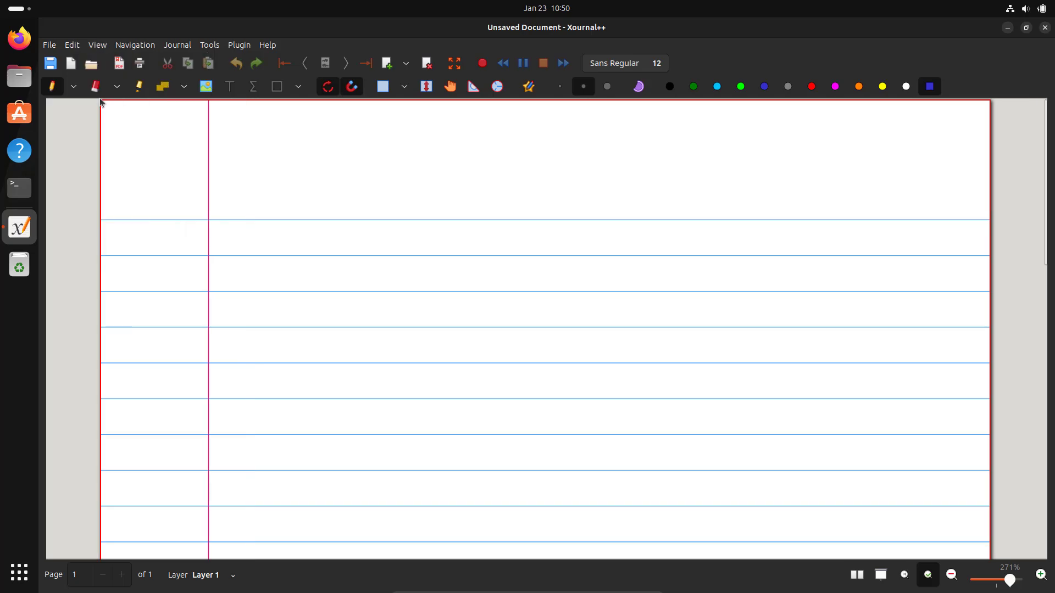
click(99, 45)
click(119, 114)
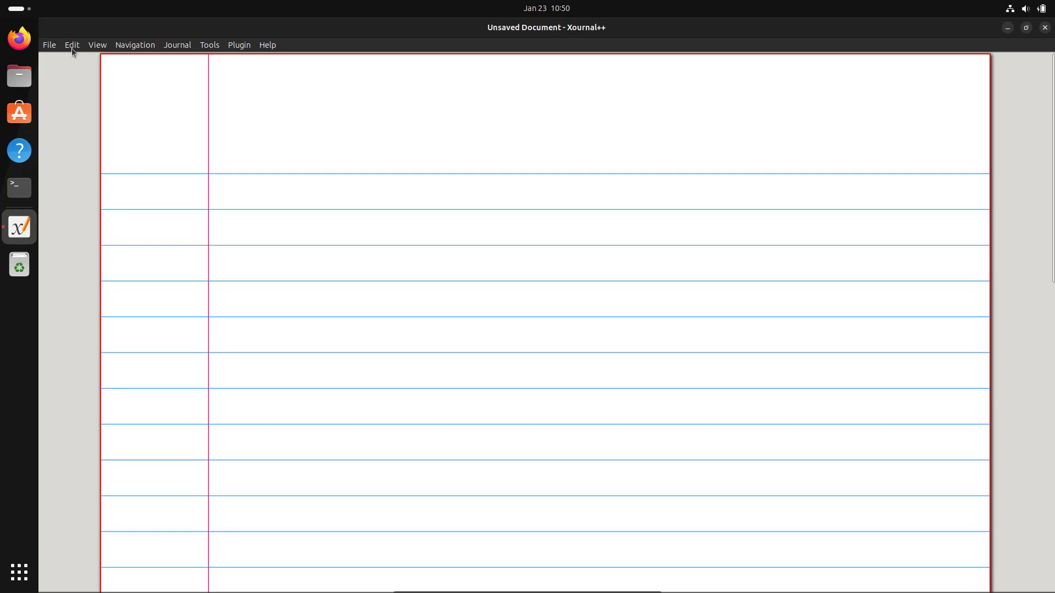
Step: Relaunch Xournal++ from test_apps, confirm sidebar and toolbars stay hidden, then close it
click(1045, 28)
click(20, 572)
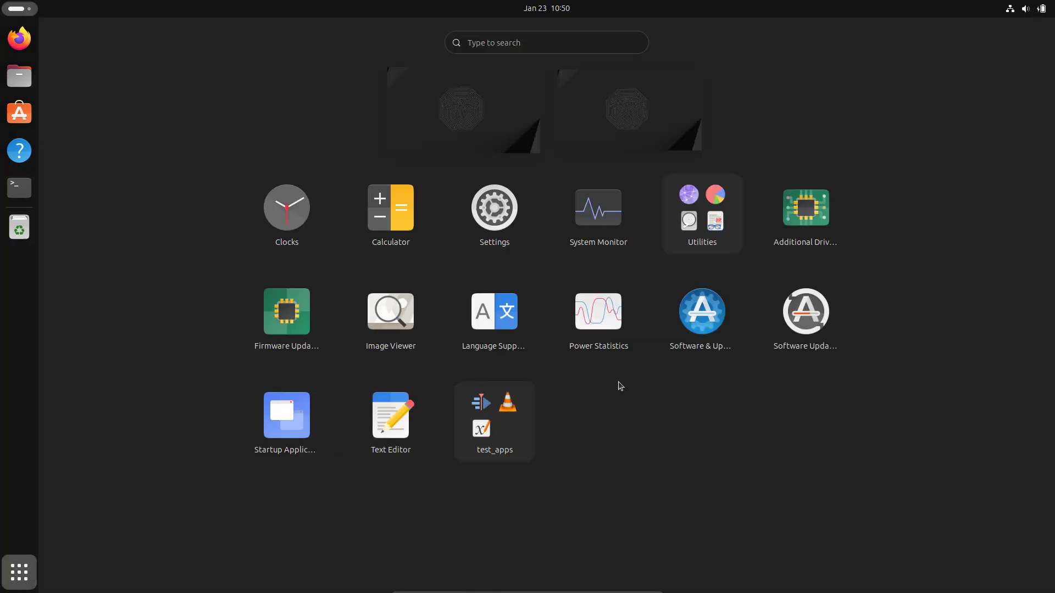
click(511, 414)
click(630, 229)
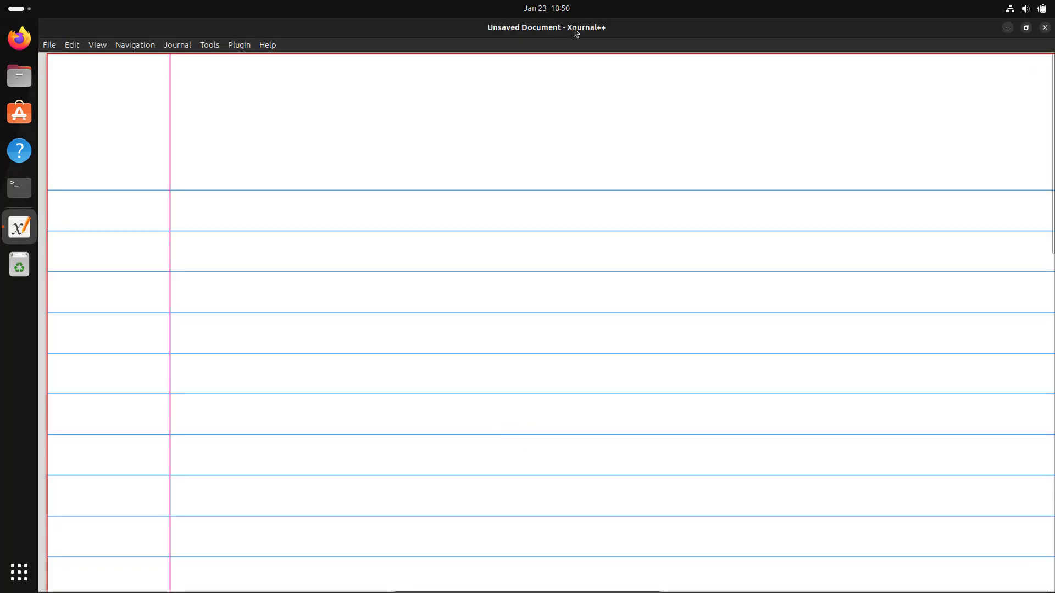
drag(576, 33, 493, 51)
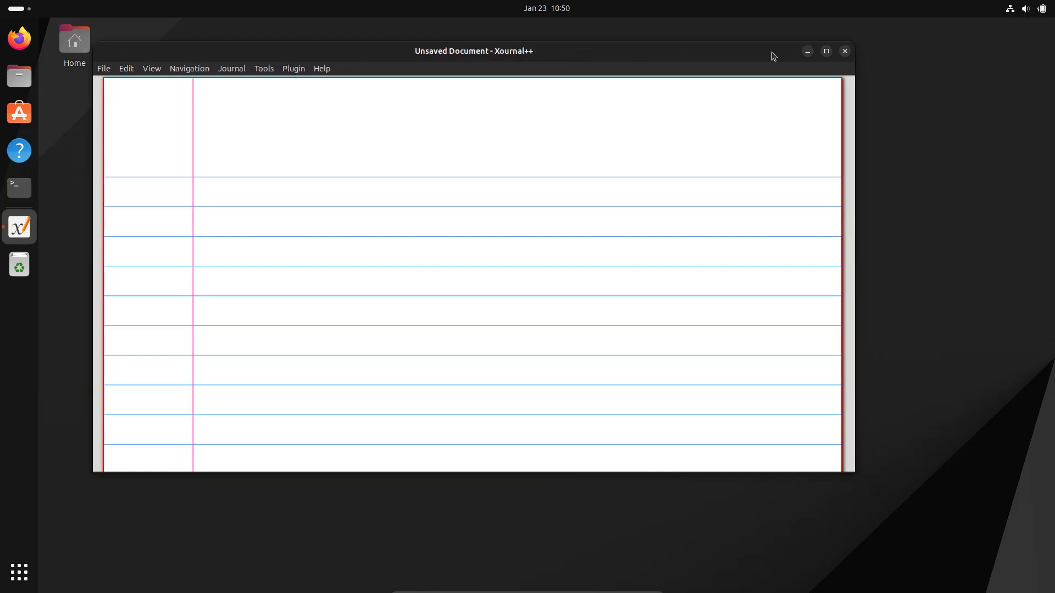
click(844, 51)
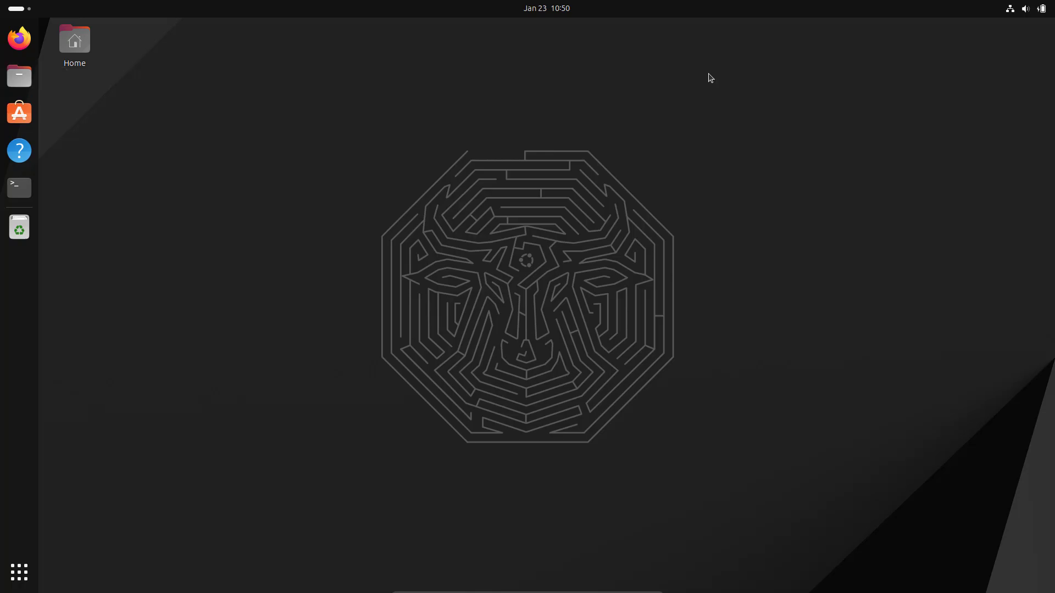
Step: Browse in Files from Home to snap/xournalpp/86
click(23, 67)
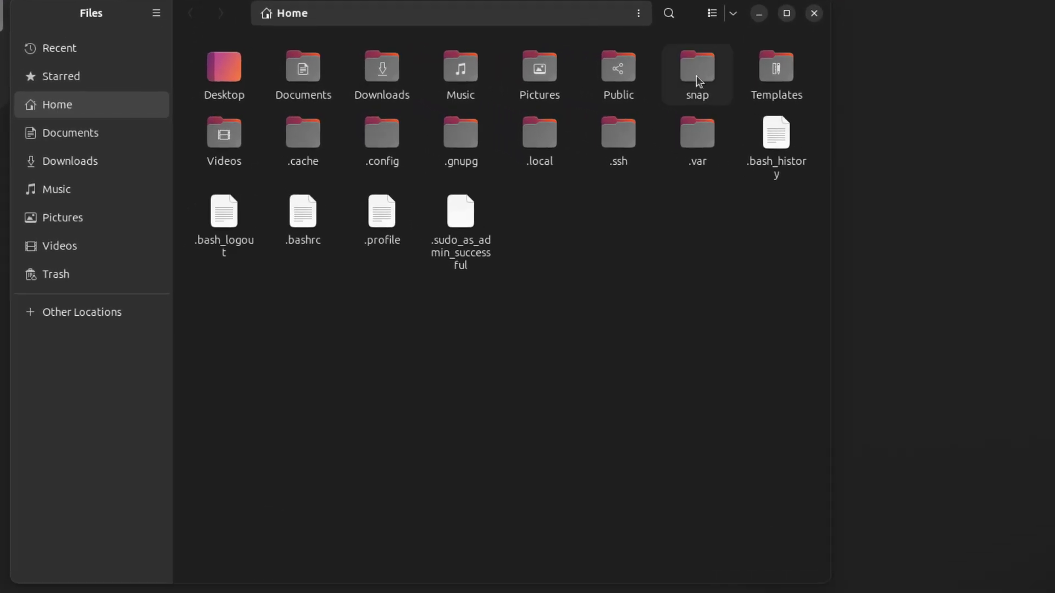
double_click(697, 75)
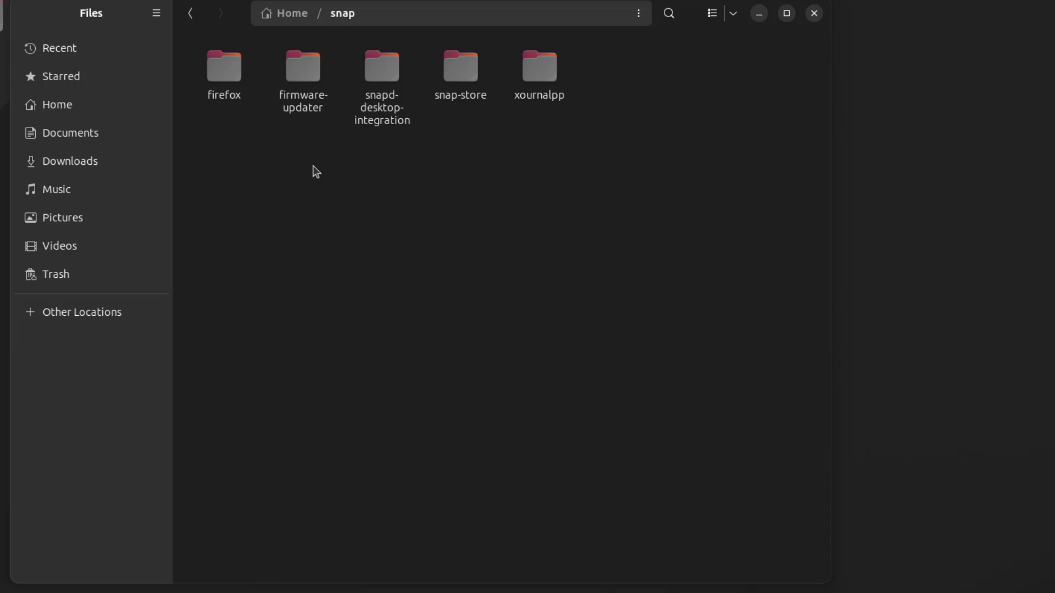
double_click(549, 81)
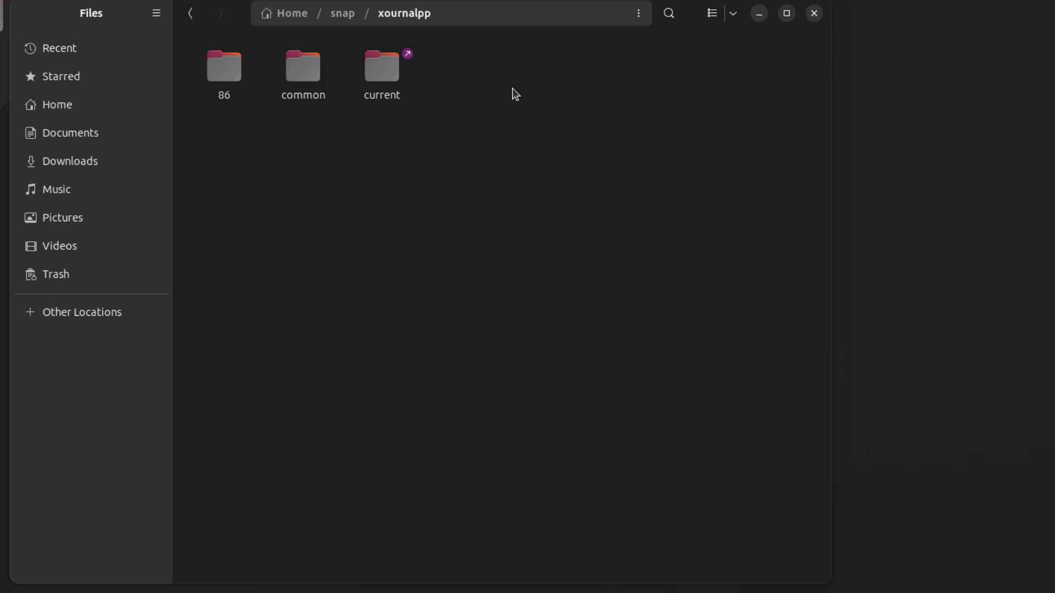
double_click(232, 89)
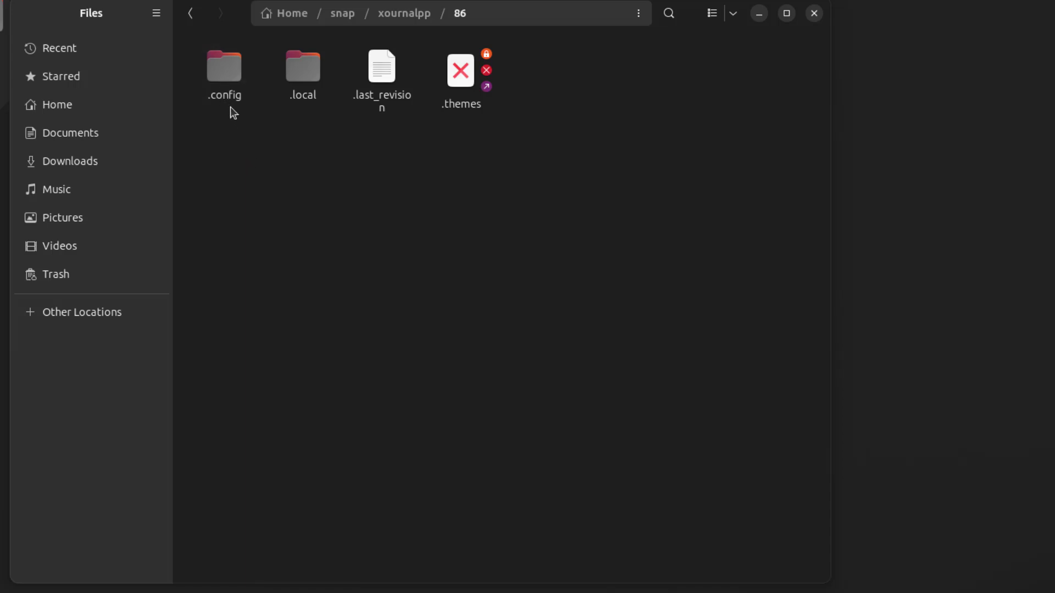
Step: Move the .config folder to the trash and go back to snap/xournalpp
click(228, 83)
key(Delete)
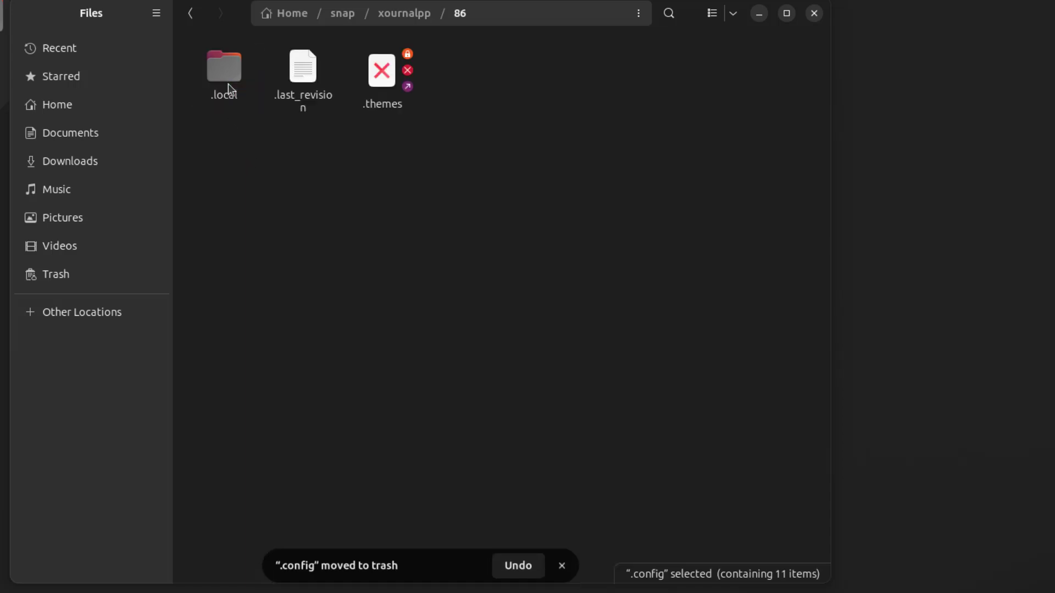
click(229, 84)
key(alt+Left)
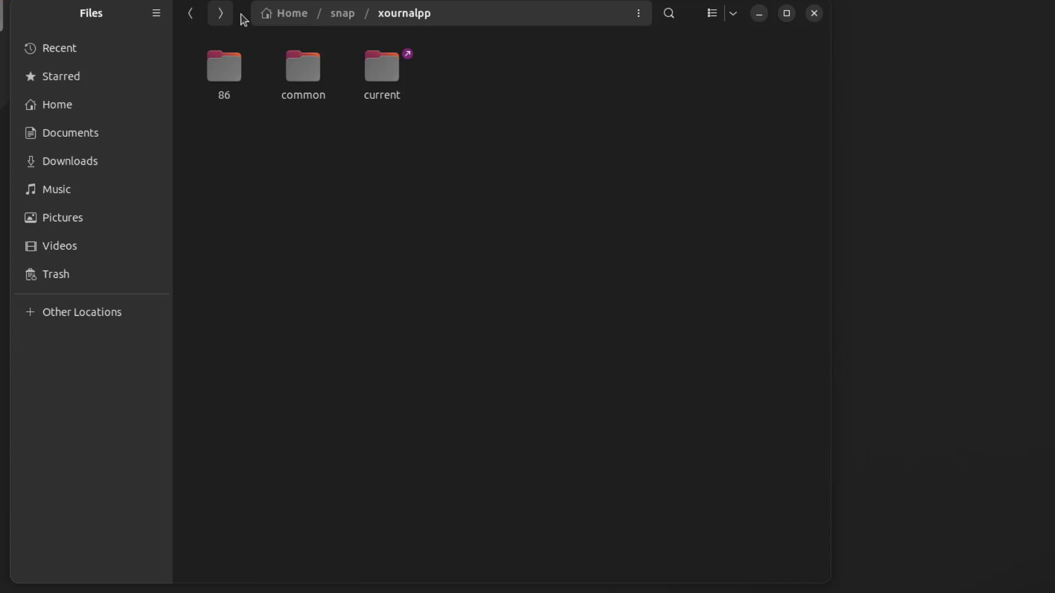
drag(244, 19, 374, 45)
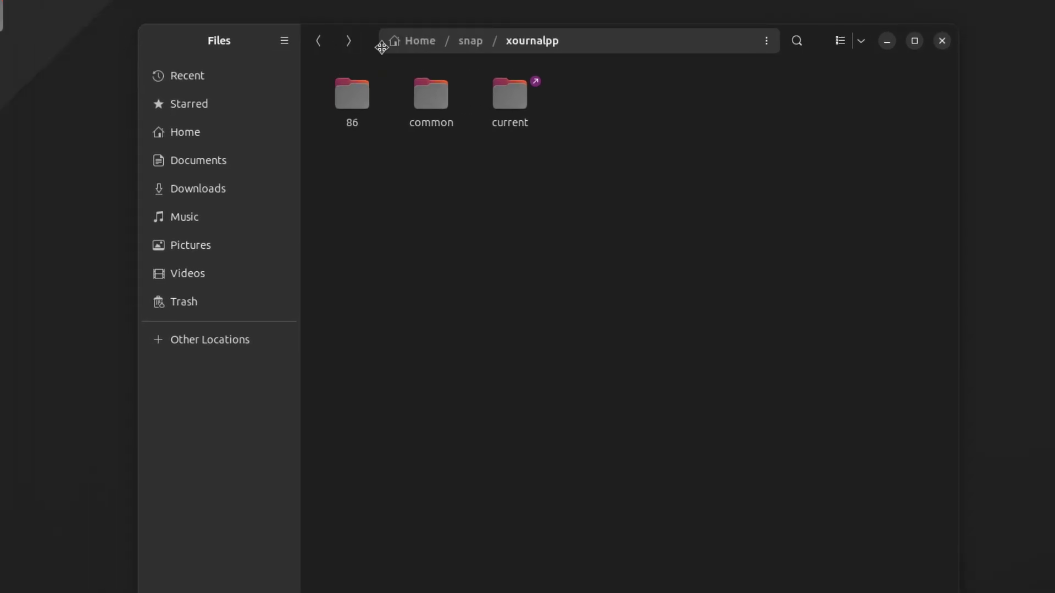
Step: Close Files, relaunch Xournal++ from test_apps and maximize it to check the default layout
click(942, 41)
key(super+a)
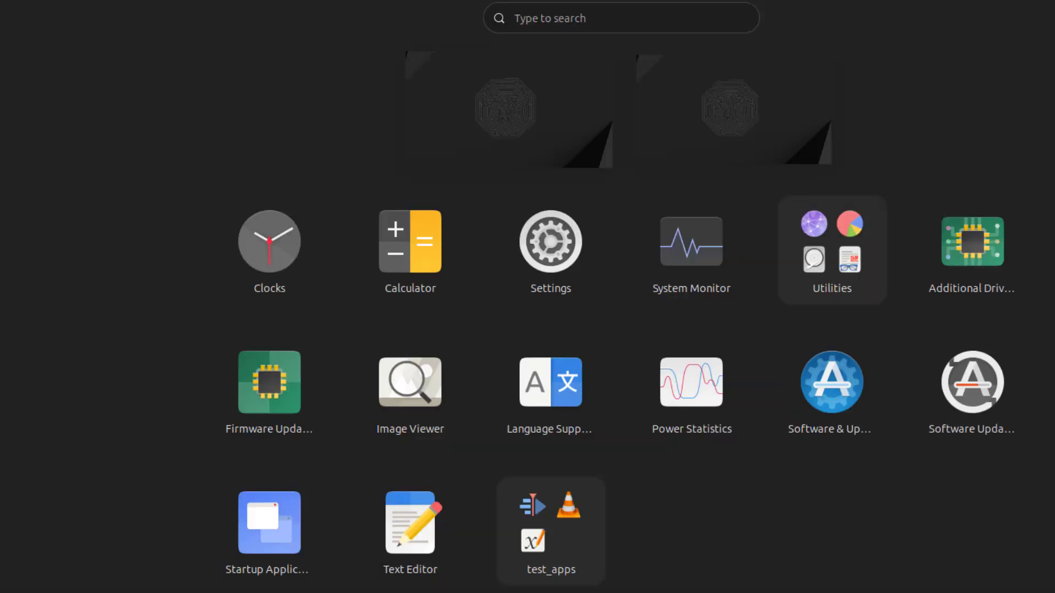
click(544, 541)
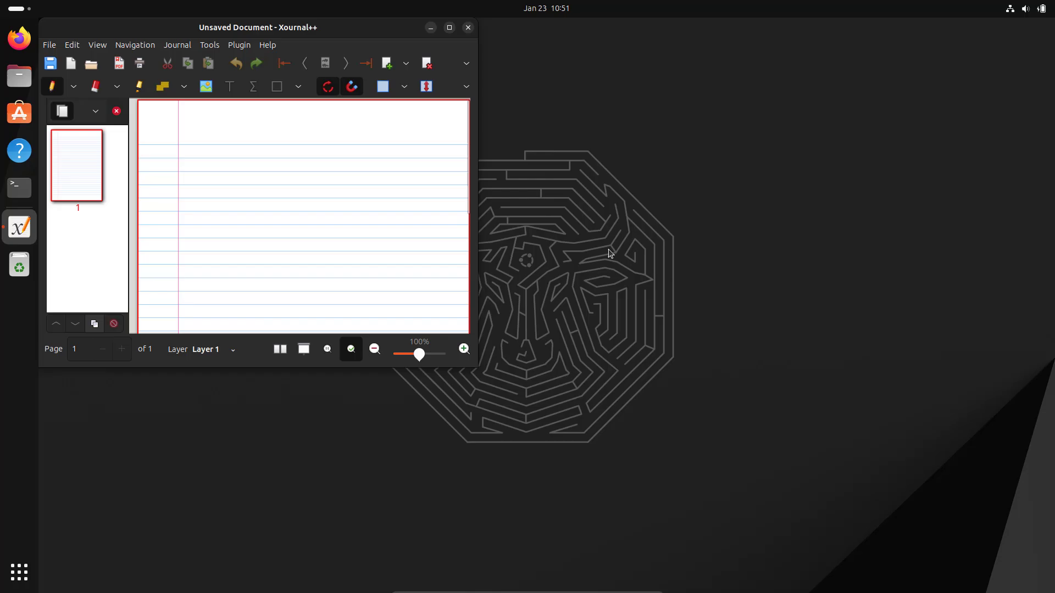
drag(362, 35, 383, 8)
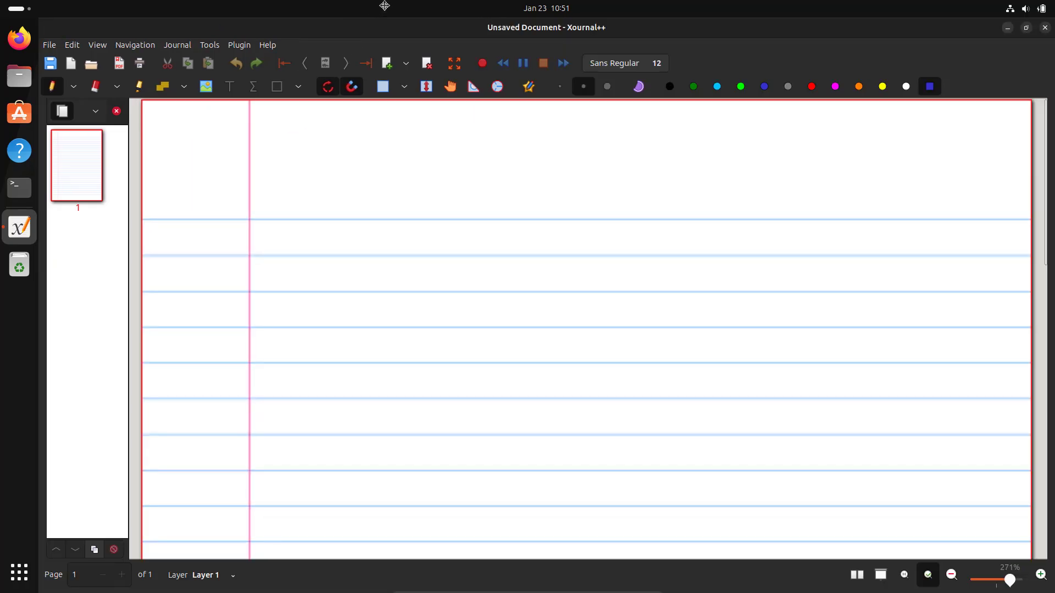